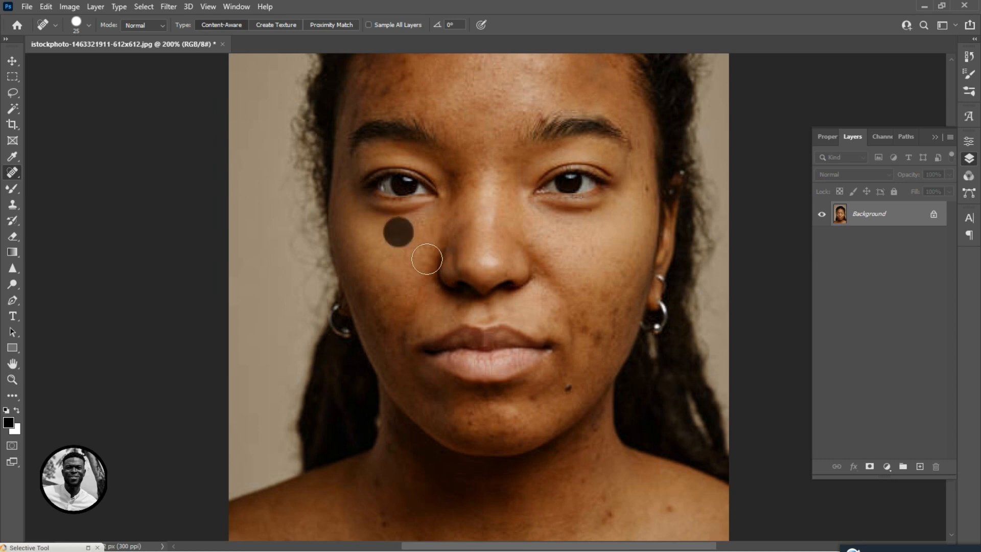
Spot-heal the blemish on the left cheek and the spots near the right side of the chin.
{"action": "left_click", "coordinate": [385, 295]}
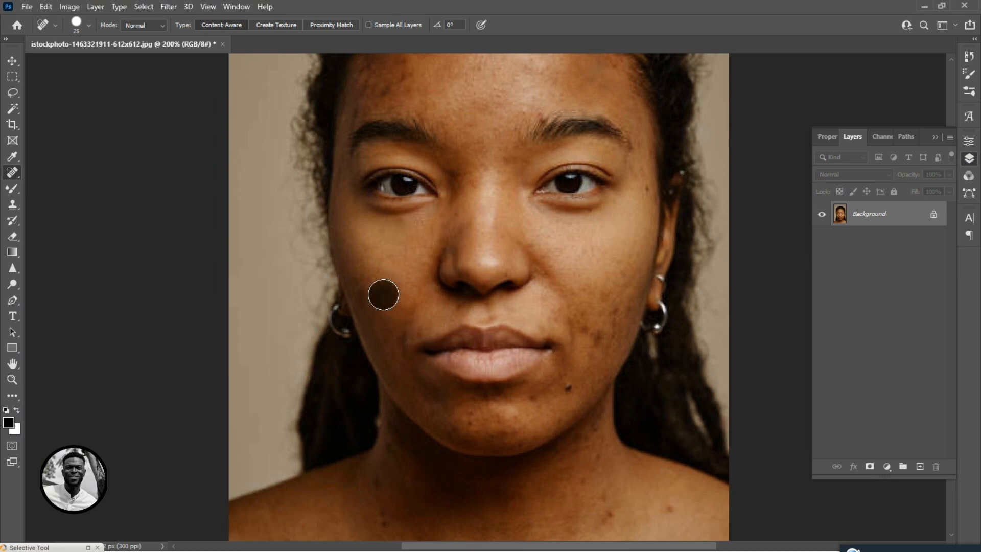
{"action": "left_click_drag", "start_coordinate": [373, 283], "coordinate": [386, 298]}
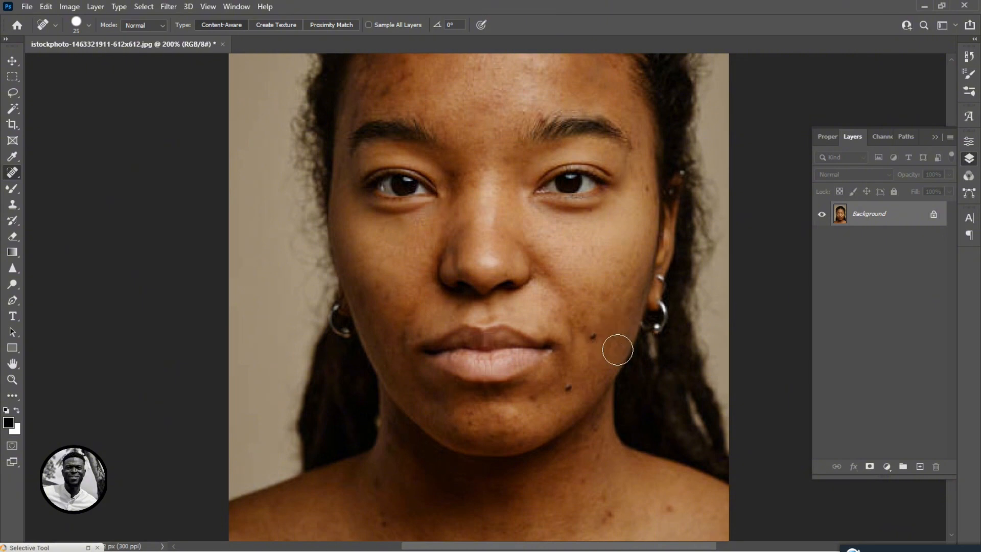
{"action": "left_click", "coordinate": [590, 340]}
{"action": "left_click", "coordinate": [602, 359]}
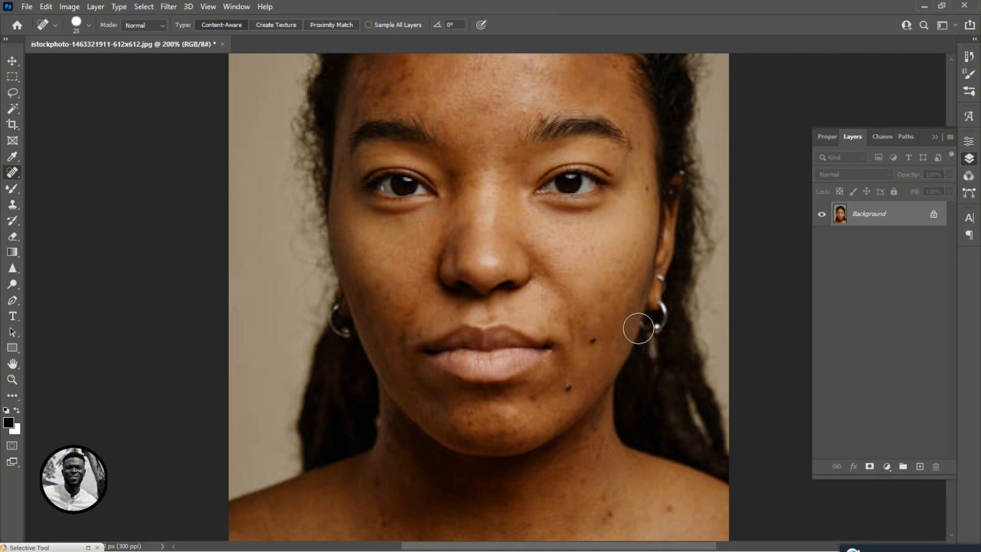
Spot-heal small blemishes along the right jaw, temple and forehead.
{"action": "left_click", "coordinate": [630, 310]}
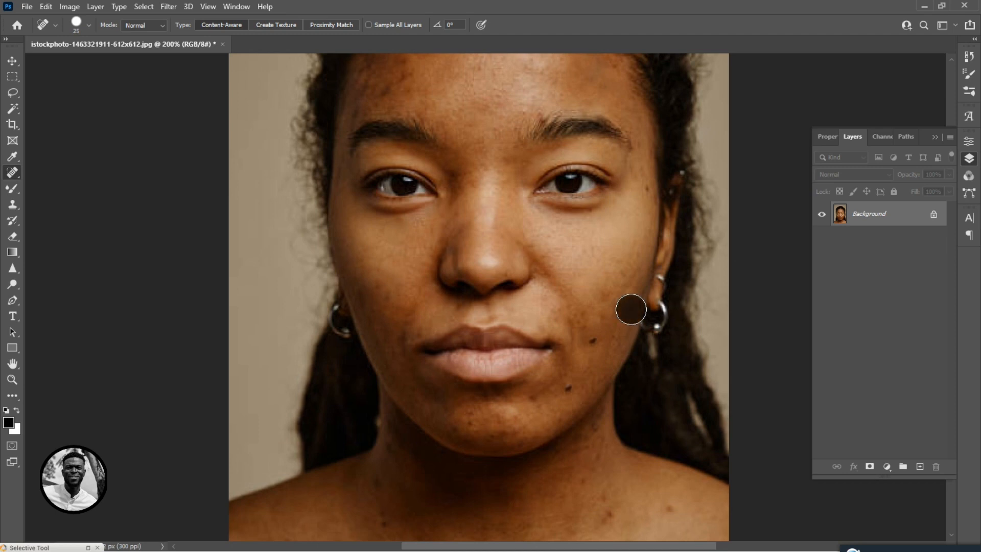
{"action": "left_click", "coordinate": [645, 188]}
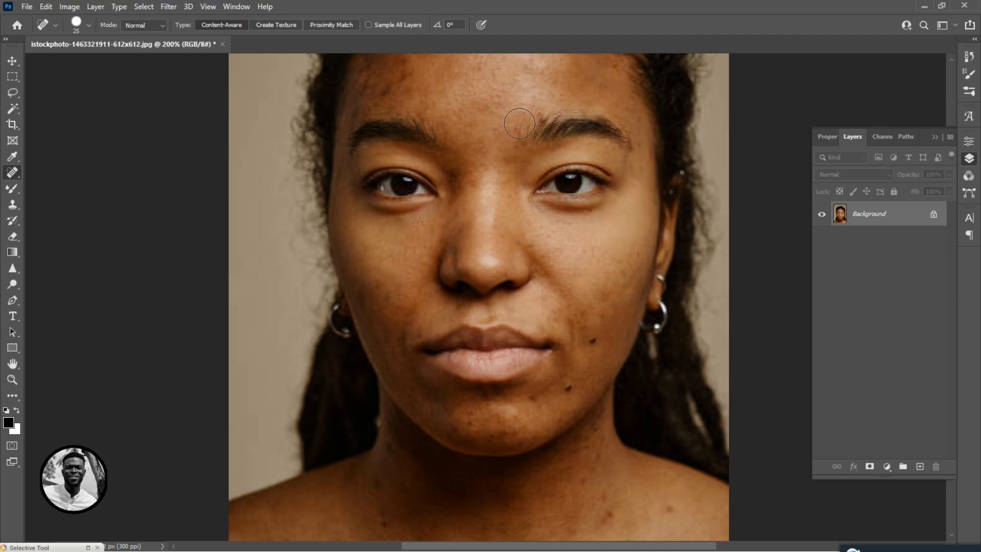
{"action": "left_click", "coordinate": [523, 109]}
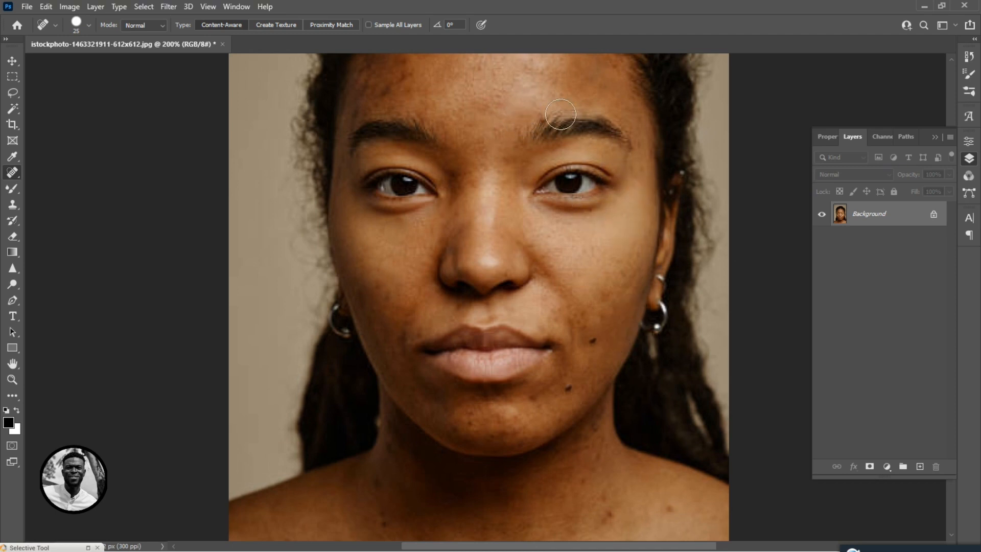
{"action": "left_click", "coordinate": [406, 81]}
{"action": "scroll", "coordinate": [475, 128], "scroll_direction": "up", "scroll_amount": 3}
{"action": "scroll", "coordinate": [475, 128], "scroll_direction": "left", "scroll_amount": 2}
{"action": "left_click", "coordinate": [473, 136]}
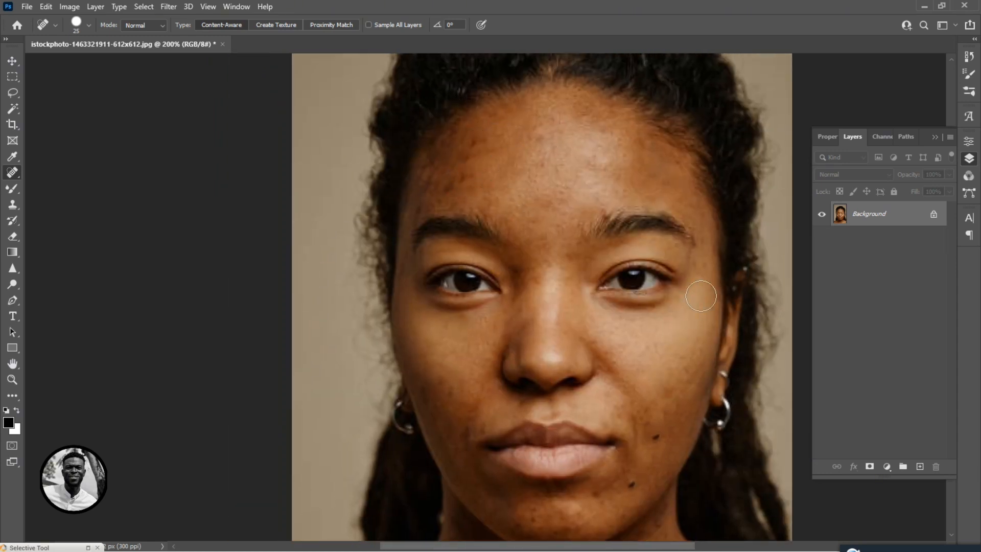
Spot-heal the dark spots on the neck and upper chest.
{"action": "left_click_drag", "start_coordinate": [659, 379], "coordinate": [627, 204]}
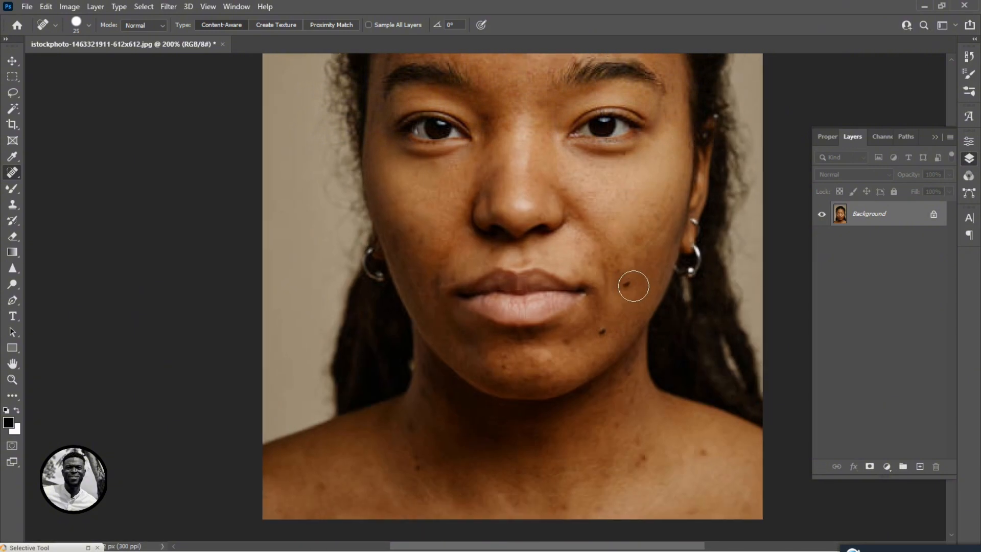
{"action": "left_click", "coordinate": [640, 460]}
{"action": "left_click", "coordinate": [699, 451]}
{"action": "left_click_drag", "start_coordinate": [712, 477], "coordinate": [659, 368]}
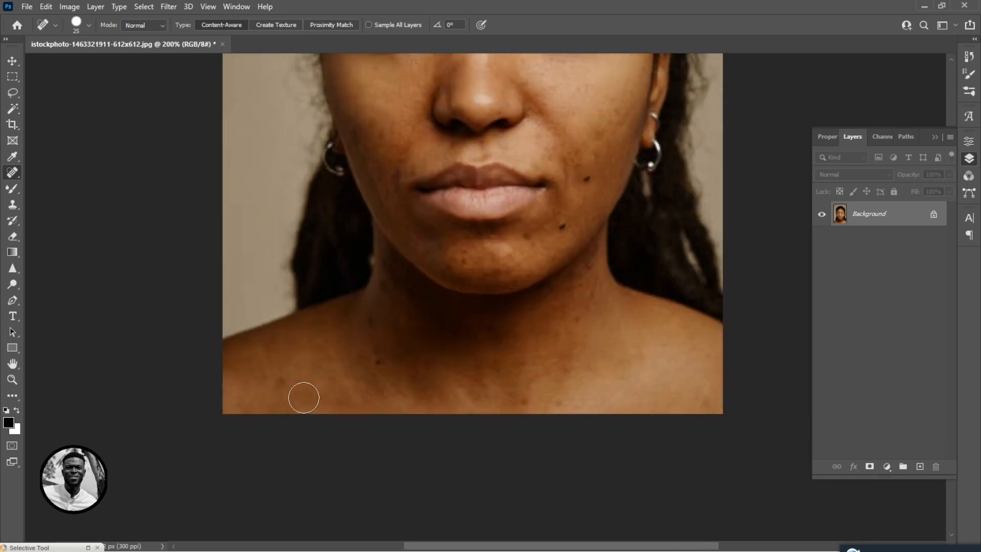
{"action": "left_click", "coordinate": [376, 366]}
{"action": "left_click", "coordinate": [369, 327]}
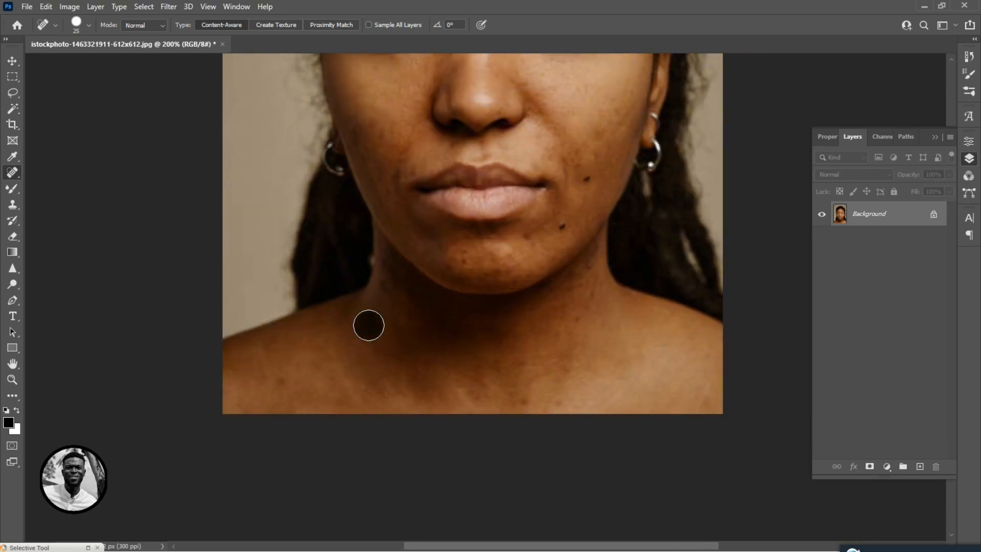
Switch to the Patch Tool and patch out the mole beside the right corner of the mouth.
{"action": "scroll", "coordinate": [469, 405], "scroll_direction": "up", "scroll_amount": 3}
{"action": "scroll", "coordinate": [392, 308], "scroll_direction": "up", "scroll_amount": 2}
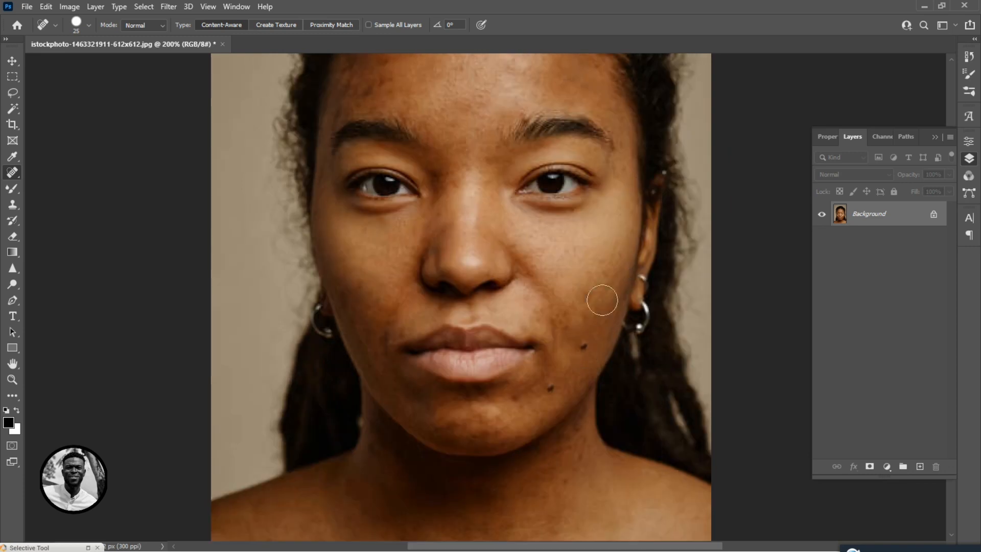
{"action": "scroll", "coordinate": [494, 162], "scroll_direction": "right", "scroll_amount": 2}
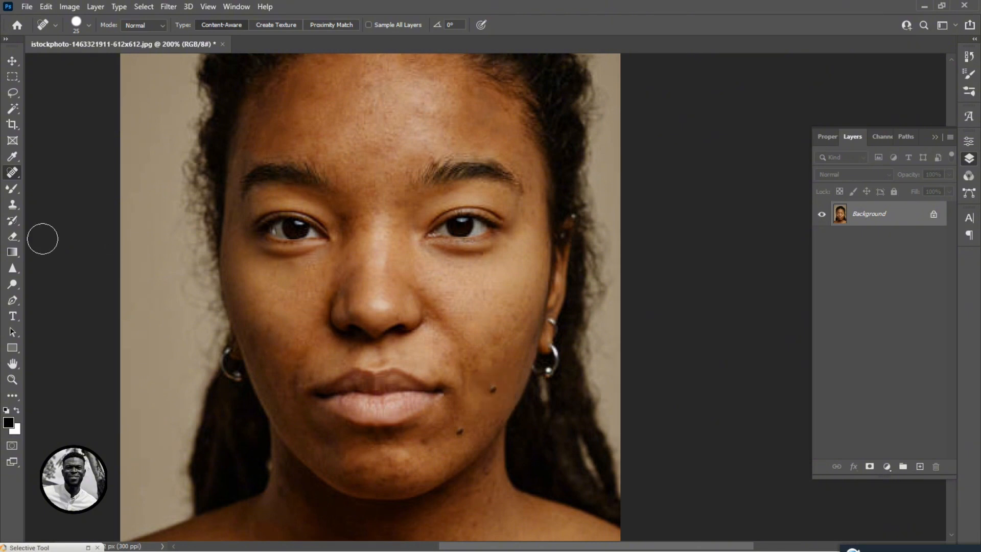
{"action": "right_click", "coordinate": [13, 173]}
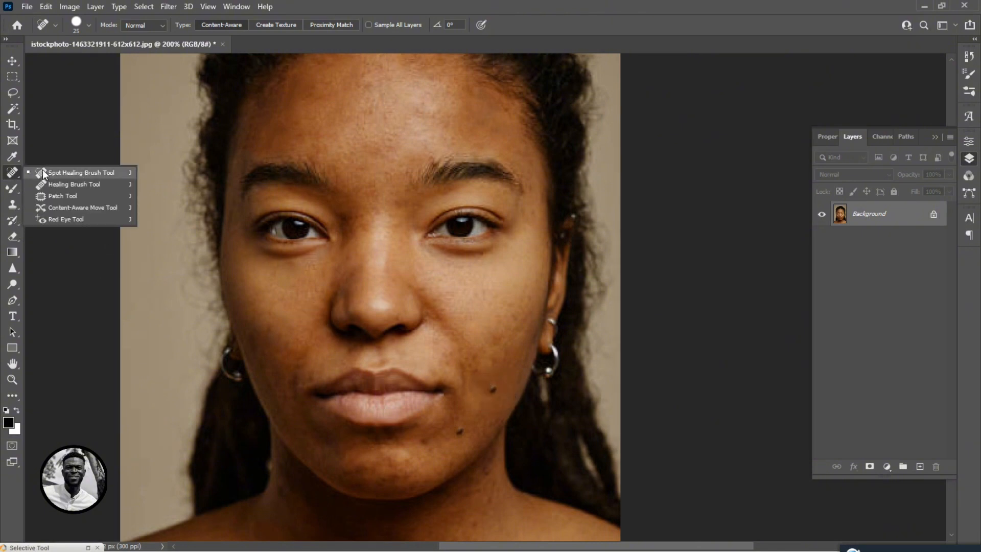
{"action": "left_click", "coordinate": [64, 197]}
{"action": "mouse_move", "coordinate": [491, 383]}
{"action": "left_mouse_down"}
{"action": "mouse_move", "coordinate": [478, 399]}
{"action": "mouse_move", "coordinate": [494, 382]}
{"action": "mouse_move", "coordinate": [490, 397]}
{"action": "mouse_move", "coordinate": [502, 392]}
{"action": "mouse_move", "coordinate": [505, 359]}
{"action": "left_mouse_up"}
{"action": "left_click", "coordinate": [513, 372]}
{"action": "left_click_drag", "start_coordinate": [456, 263], "coordinate": [476, 350]}
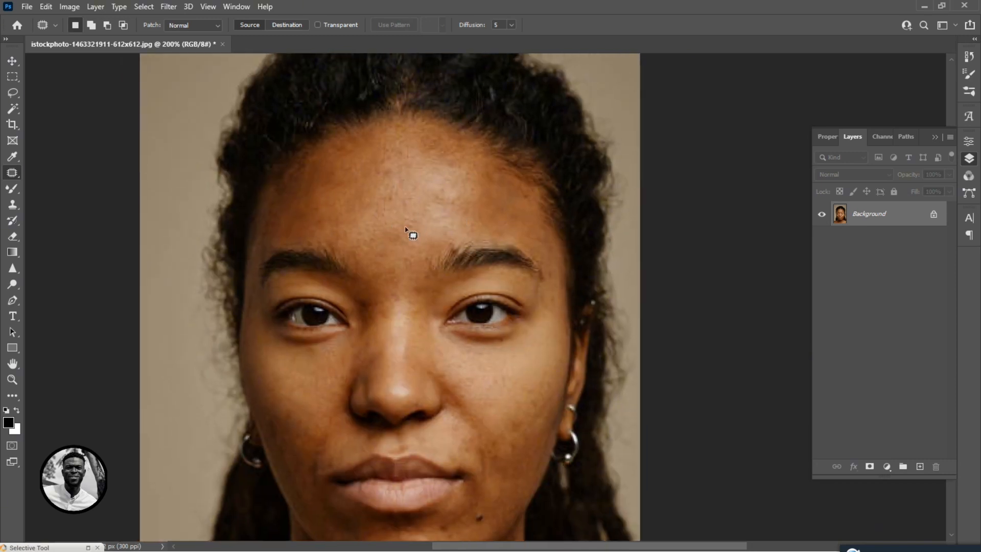
Patch the blemishes across the forehead and deselect.
{"action": "mouse_move", "coordinate": [379, 165]}
{"action": "left_mouse_down"}
{"action": "mouse_move", "coordinate": [379, 181]}
{"action": "mouse_move", "coordinate": [381, 164]}
{"action": "mouse_move", "coordinate": [426, 164]}
{"action": "left_mouse_up"}
{"action": "left_click", "coordinate": [427, 165]}
{"action": "mouse_move", "coordinate": [396, 193]}
{"action": "left_mouse_down"}
{"action": "mouse_move", "coordinate": [385, 194]}
{"action": "mouse_move", "coordinate": [440, 193]}
{"action": "left_mouse_up"}
{"action": "key", "text": "ctrl+d"}
{"action": "left_click_drag", "start_coordinate": [423, 249], "coordinate": [412, 169]}
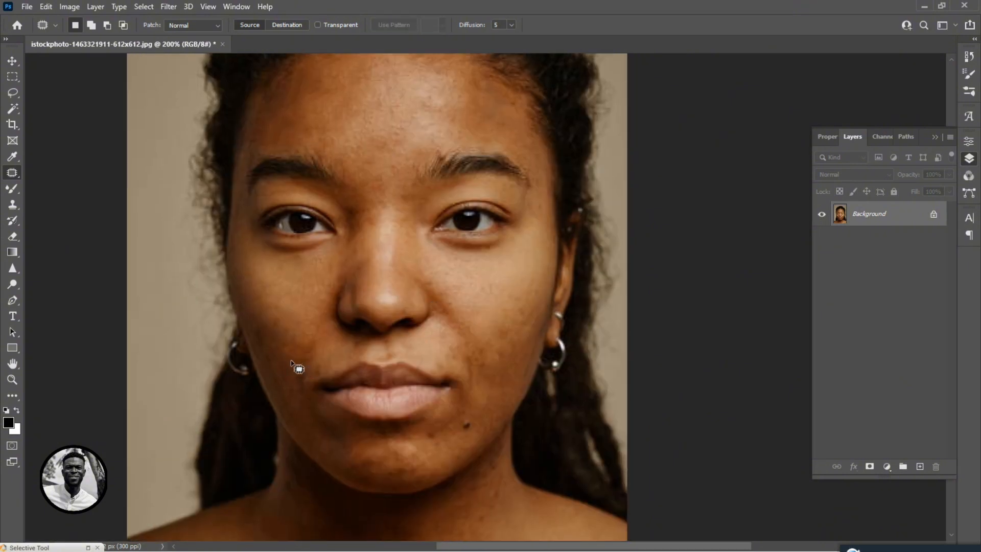
Patch a spot on the left cheek near the earring and deselect.
{"action": "left_click_drag", "start_coordinate": [279, 320], "coordinate": [262, 343]}
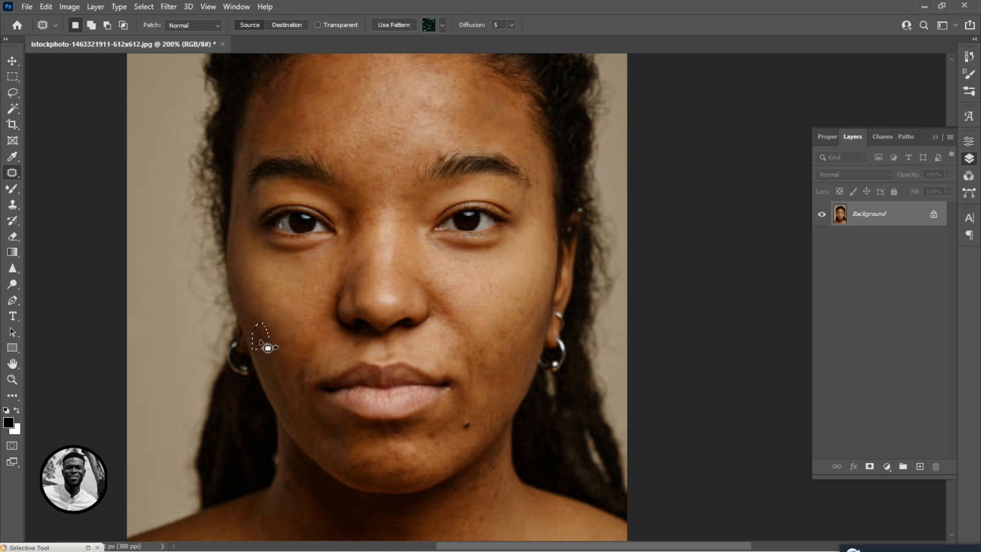
{"action": "key", "text": "ctrl+d"}
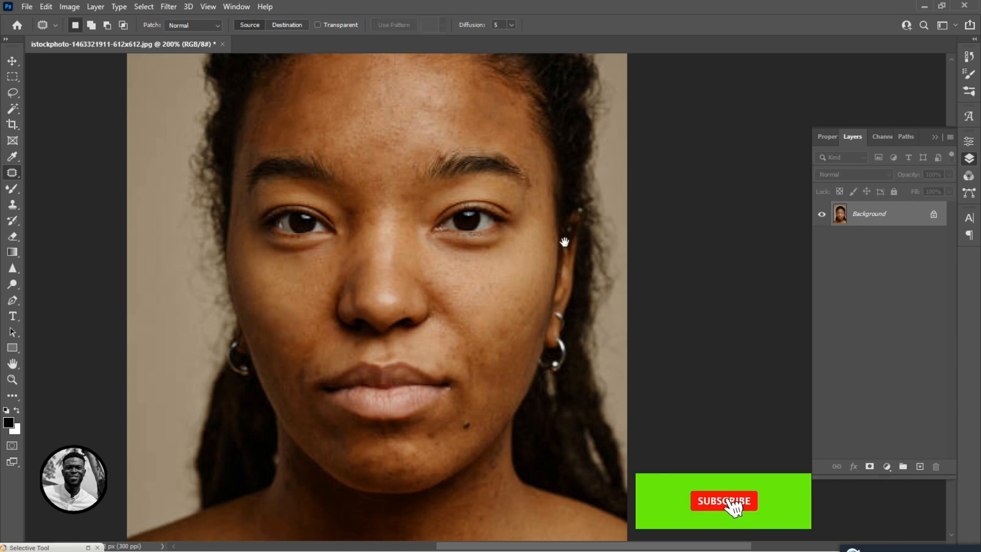
Patch a small spot on the lower right jaw and deselect.
{"action": "scroll", "coordinate": [533, 282], "scroll_direction": "down", "scroll_amount": 3}
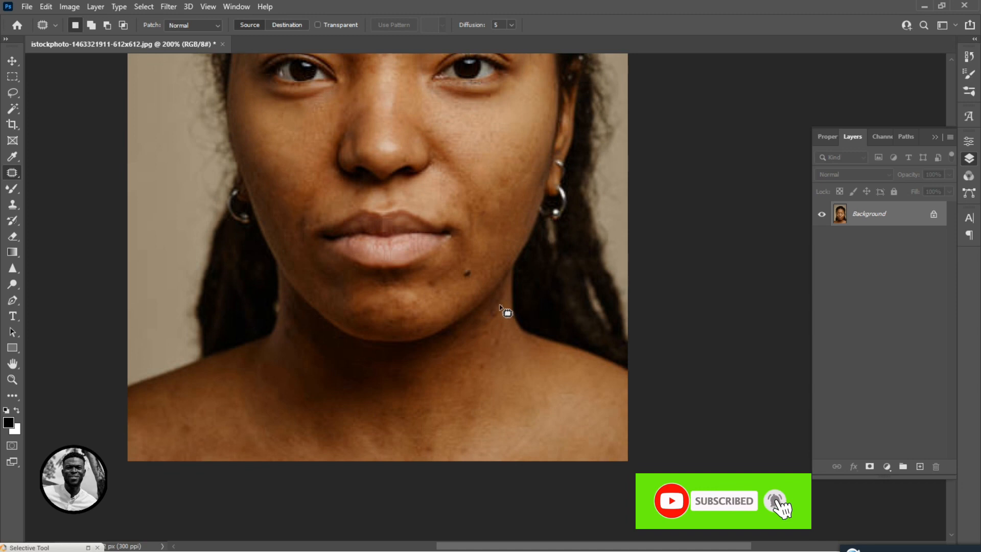
{"action": "left_click_drag", "start_coordinate": [508, 308], "coordinate": [500, 319]}
{"action": "key", "text": "ctrl+d"}
{"action": "key", "text": "space"}
{"action": "left_click_drag", "start_coordinate": [441, 177], "coordinate": [468, 353]}
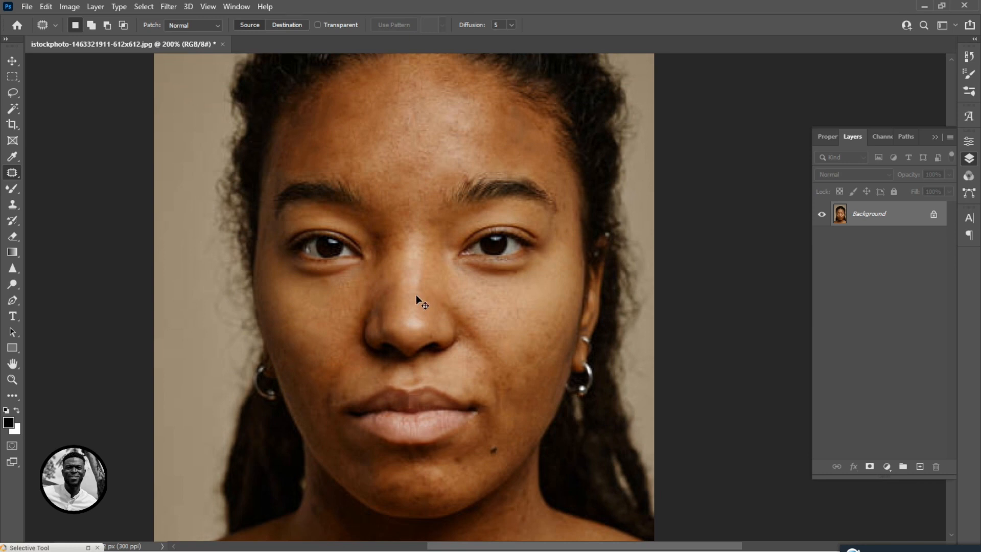
Duplicate the retouched layer three times.
{"action": "key", "text": "ctrl+j"}
{"action": "key", "text": "ctrl+j"}
{"action": "key", "text": "ctrl+j"}
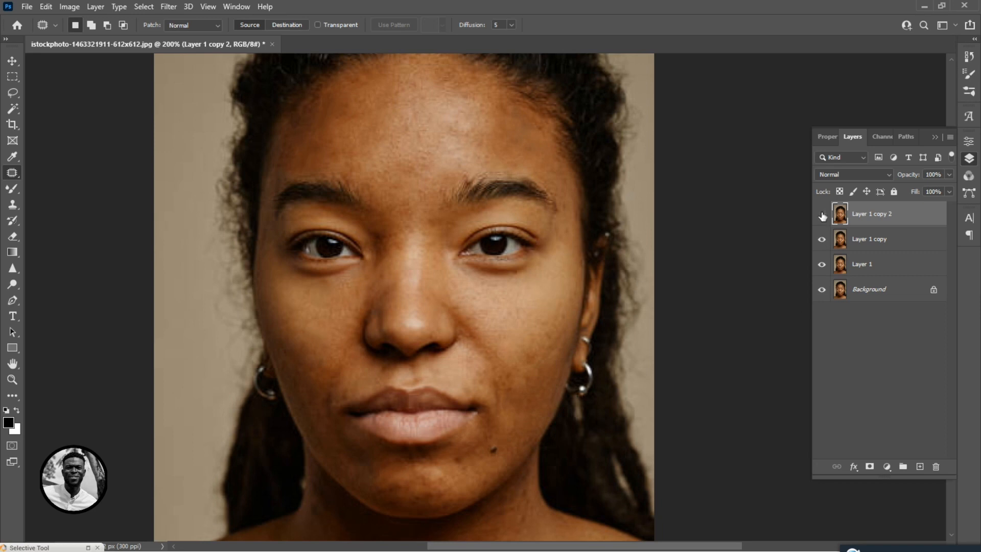
Hide the two top copies and rename the middle copy "low freq".
{"action": "left_click_drag", "start_coordinate": [822, 216], "coordinate": [819, 245]}
{"action": "left_click", "coordinate": [870, 245]}
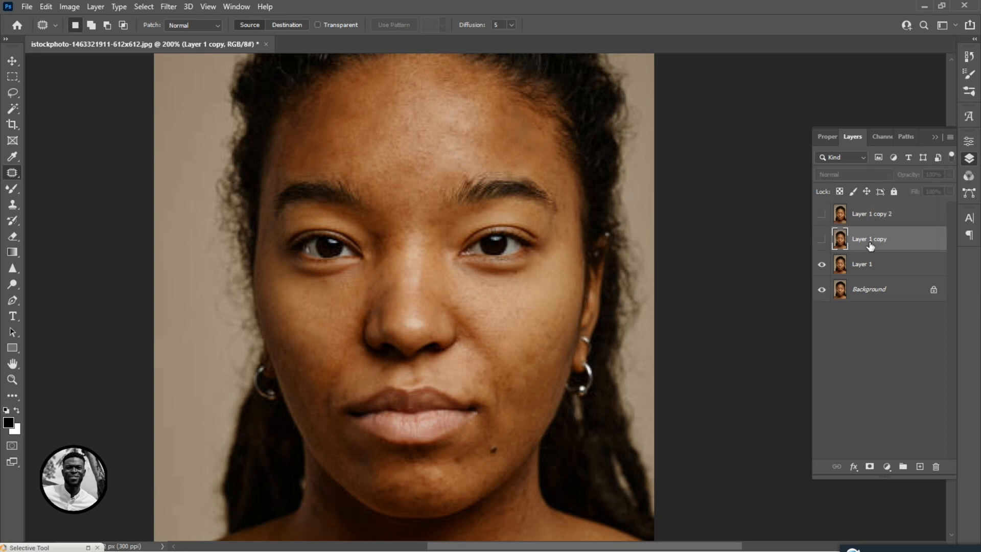
{"action": "double_click", "coordinate": [870, 240]}
{"action": "type", "text": "low freq"}
Rename the top copy "high ftq.".
{"action": "left_click", "coordinate": [887, 218]}
{"action": "double_click", "coordinate": [871, 219]}
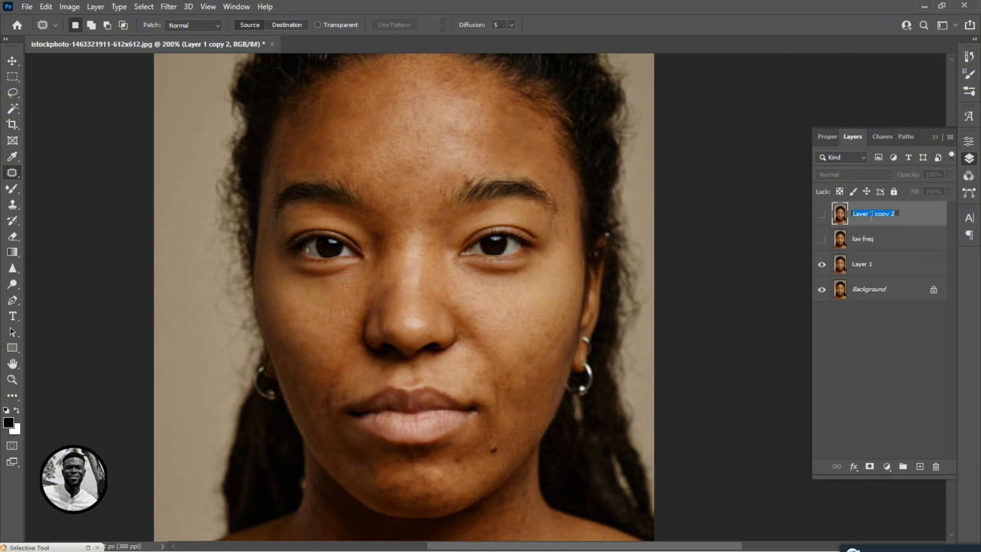
{"action": "type", "text": "hig"}
{"action": "type", "text": "h ftq."}
Show the low freq layer and apply a Gaussian Blur to it.
{"action": "left_click", "coordinate": [886, 240]}
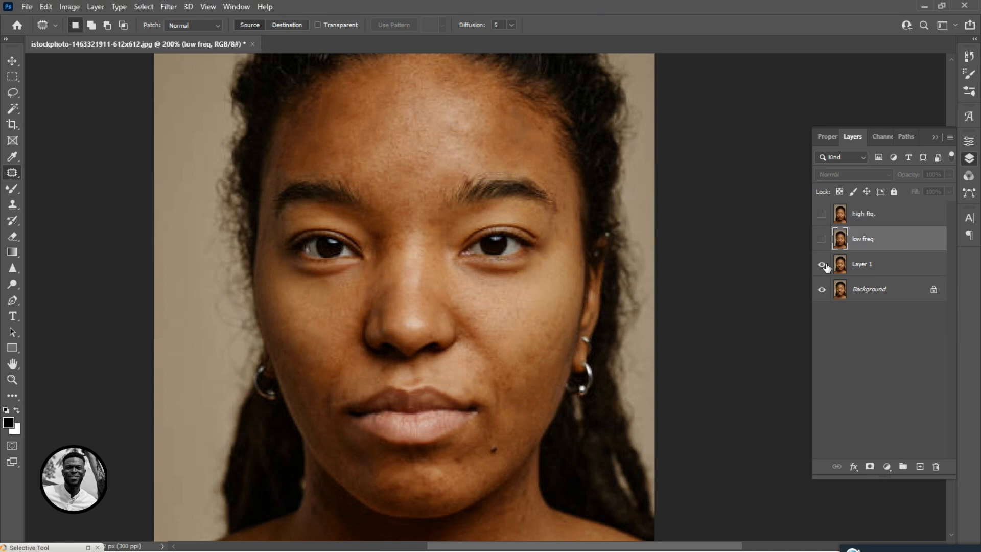
{"action": "left_click", "coordinate": [821, 239]}
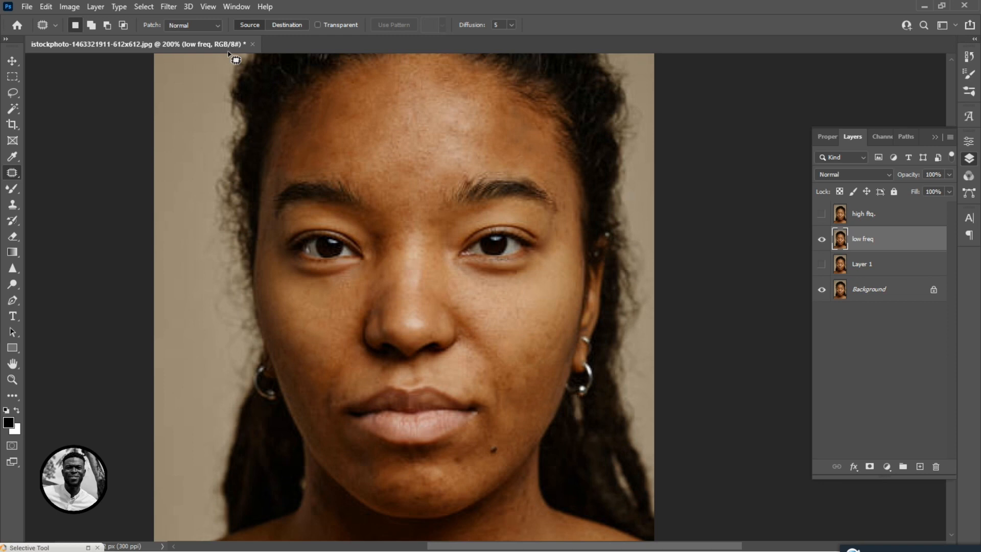
{"action": "left_click", "coordinate": [168, 8]}
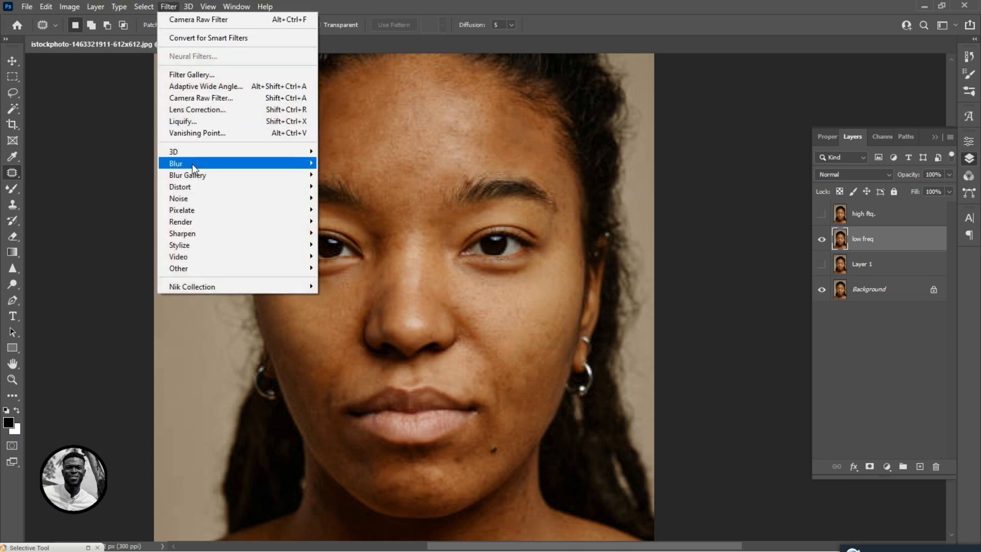
{"action": "mouse_move", "coordinate": [192, 164]}
{"action": "left_click", "coordinate": [363, 210]}
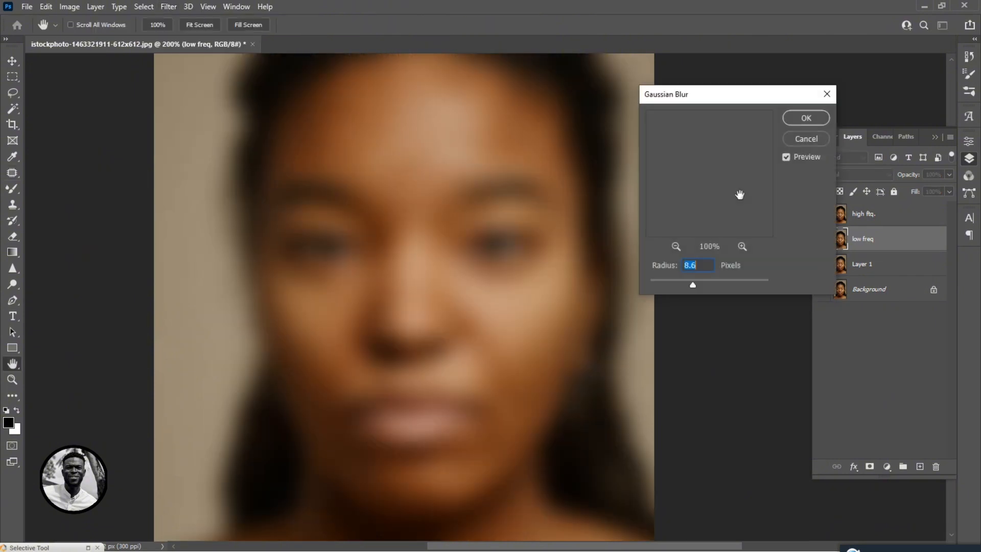
{"action": "left_click", "coordinate": [665, 282]}
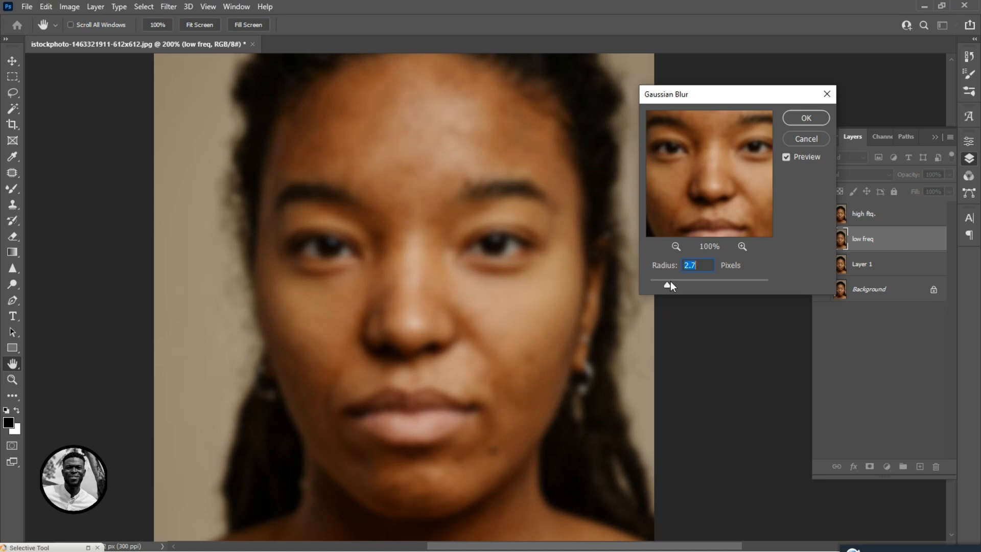
{"action": "left_click_drag", "start_coordinate": [668, 283], "coordinate": [657, 283]}
{"action": "left_click_drag", "start_coordinate": [666, 283], "coordinate": [670, 281]}
{"action": "left_click", "coordinate": [812, 119]}
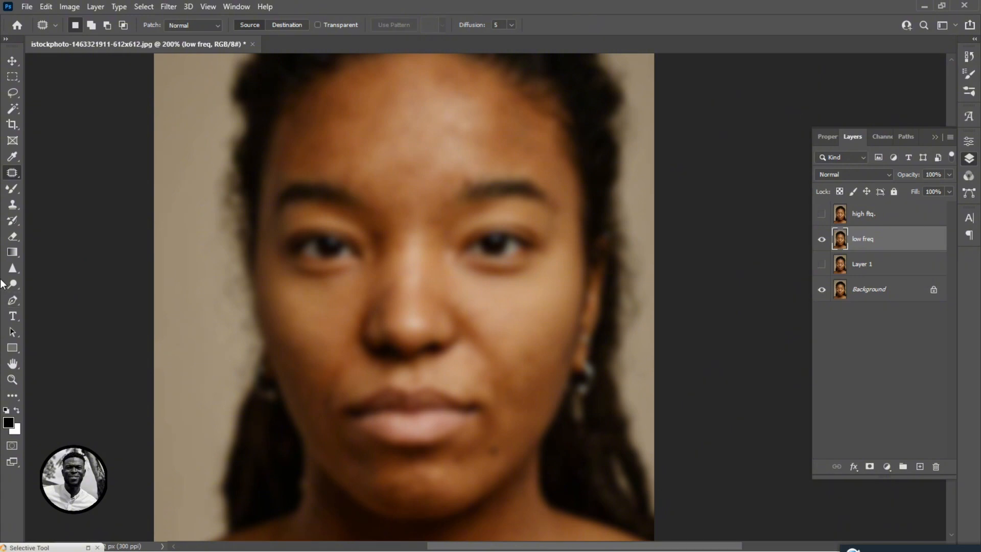
Select the Mixer Brush tool and blend the upper forehead on the low freq layer with a smaller brush.
{"action": "left_click", "coordinate": [10, 187]}
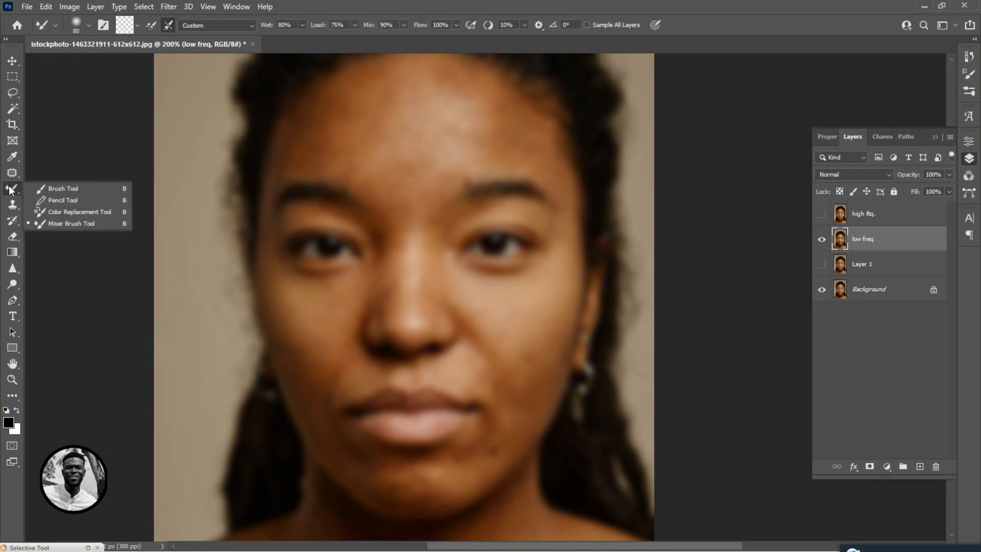
{"action": "left_click", "coordinate": [80, 224]}
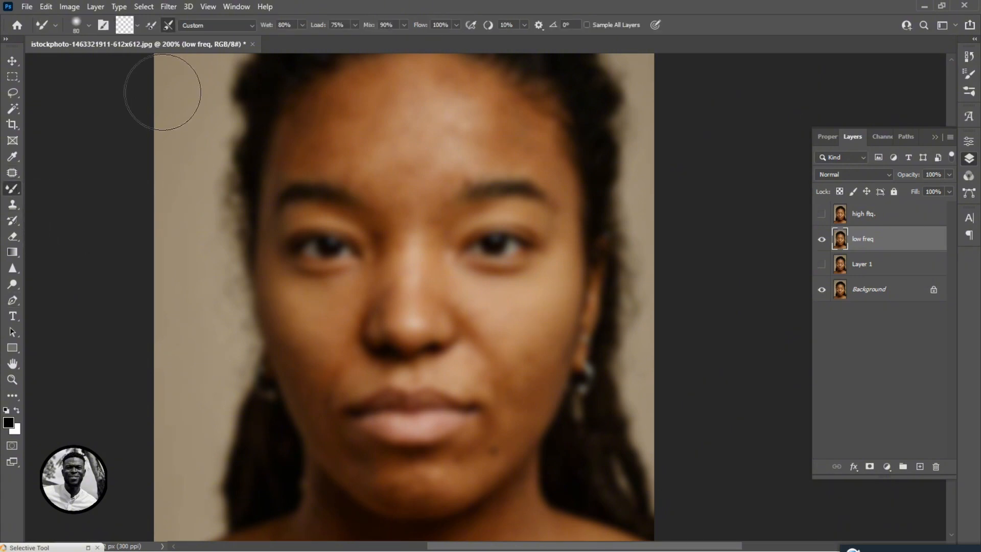
{"action": "left_click", "coordinate": [151, 27]}
{"action": "left_click", "coordinate": [152, 30]}
{"action": "left_click_drag", "start_coordinate": [464, 135], "coordinate": [459, 158]}
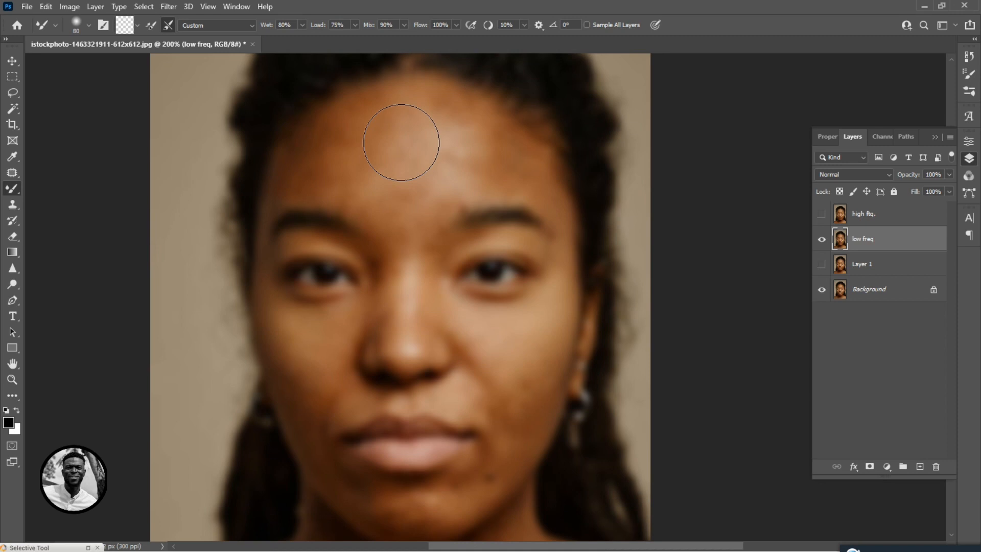
{"action": "key", "text": "bracketleft"}
{"action": "mouse_move", "coordinate": [401, 135]}
{"action": "left_mouse_down"}
{"action": "mouse_move", "coordinate": [375, 190]}
{"action": "mouse_move", "coordinate": [392, 169]}
{"action": "mouse_move", "coordinate": [407, 127]}
{"action": "mouse_move", "coordinate": [365, 184]}
{"action": "mouse_move", "coordinate": [428, 144]}
{"action": "mouse_move", "coordinate": [405, 204]}
{"action": "mouse_move", "coordinate": [418, 135]}
{"action": "mouse_move", "coordinate": [480, 169]}
{"action": "mouse_move", "coordinate": [437, 165]}
{"action": "mouse_move", "coordinate": [458, 170]}
{"action": "mouse_move", "coordinate": [429, 117]}
{"action": "mouse_move", "coordinate": [387, 118]}
{"action": "mouse_move", "coordinate": [339, 144]}
{"action": "mouse_move", "coordinate": [376, 138]}
{"action": "mouse_move", "coordinate": [347, 164]}
{"action": "mouse_move", "coordinate": [371, 160]}
{"action": "mouse_move", "coordinate": [333, 180]}
{"action": "mouse_move", "coordinate": [372, 110]}
{"action": "left_mouse_up"}
Blend the forehead and both temples with Mixer Brush strokes, resizing the brush between strokes.
{"action": "key", "text": "bracketleft"}
{"action": "key", "text": "bracketleft"}
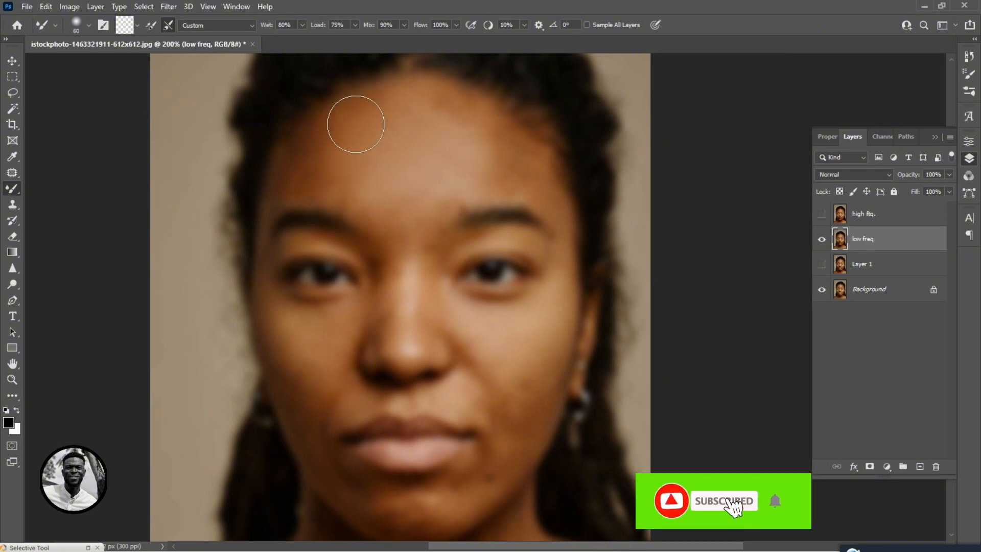
{"action": "mouse_move", "coordinate": [301, 180]}
{"action": "left_mouse_down"}
{"action": "mouse_move", "coordinate": [336, 186]}
{"action": "mouse_move", "coordinate": [314, 193]}
{"action": "mouse_move", "coordinate": [346, 119]}
{"action": "mouse_move", "coordinate": [321, 131]}
{"action": "mouse_move", "coordinate": [297, 165]}
{"action": "mouse_move", "coordinate": [366, 108]}
{"action": "mouse_move", "coordinate": [415, 100]}
{"action": "mouse_move", "coordinate": [386, 175]}
{"action": "mouse_move", "coordinate": [350, 176]}
{"action": "left_mouse_up"}
{"action": "mouse_move", "coordinate": [348, 209]}
{"action": "left_mouse_down"}
{"action": "mouse_move", "coordinate": [414, 195]}
{"action": "mouse_move", "coordinate": [409, 244]}
{"action": "mouse_move", "coordinate": [414, 202]}
{"action": "mouse_move", "coordinate": [438, 166]}
{"action": "mouse_move", "coordinate": [408, 188]}
{"action": "mouse_move", "coordinate": [469, 172]}
{"action": "mouse_move", "coordinate": [433, 151]}
{"action": "mouse_move", "coordinate": [499, 167]}
{"action": "mouse_move", "coordinate": [430, 118]}
{"action": "mouse_move", "coordinate": [444, 112]}
{"action": "mouse_move", "coordinate": [534, 170]}
{"action": "mouse_move", "coordinate": [481, 151]}
{"action": "mouse_move", "coordinate": [551, 198]}
{"action": "mouse_move", "coordinate": [501, 175]}
{"action": "mouse_move", "coordinate": [560, 175]}
{"action": "mouse_move", "coordinate": [524, 163]}
{"action": "mouse_move", "coordinate": [490, 126]}
{"action": "mouse_move", "coordinate": [394, 128]}
{"action": "mouse_move", "coordinate": [483, 130]}
{"action": "mouse_move", "coordinate": [417, 131]}
{"action": "left_mouse_up"}
{"action": "key", "text": "bracketright"}
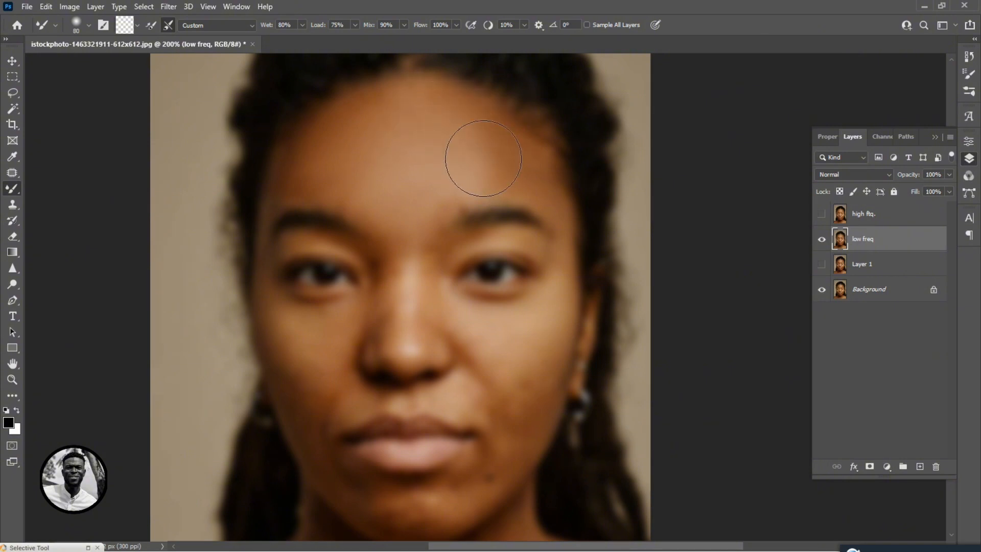
{"action": "mouse_move", "coordinate": [484, 159]}
{"action": "left_mouse_down"}
{"action": "mouse_move", "coordinate": [522, 167]}
{"action": "mouse_move", "coordinate": [465, 142]}
{"action": "mouse_move", "coordinate": [533, 172]}
{"action": "left_mouse_up"}
{"action": "left_click_drag", "start_coordinate": [324, 144], "coordinate": [312, 171]}
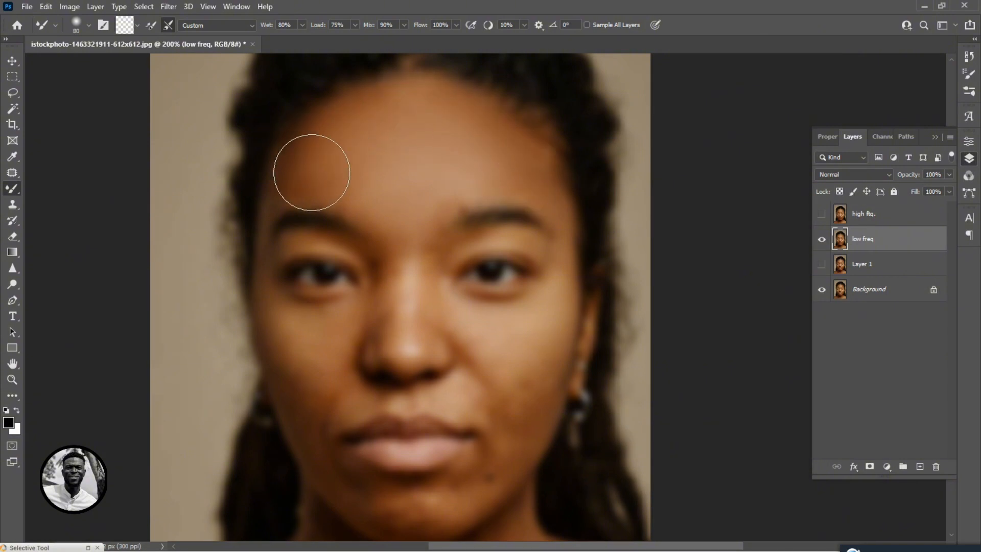
Blend the area between the brows and the right cheek with a smaller Mixer Brush.
{"action": "key", "text": "space"}
{"action": "left_click_drag", "start_coordinate": [452, 129], "coordinate": [446, 94]}
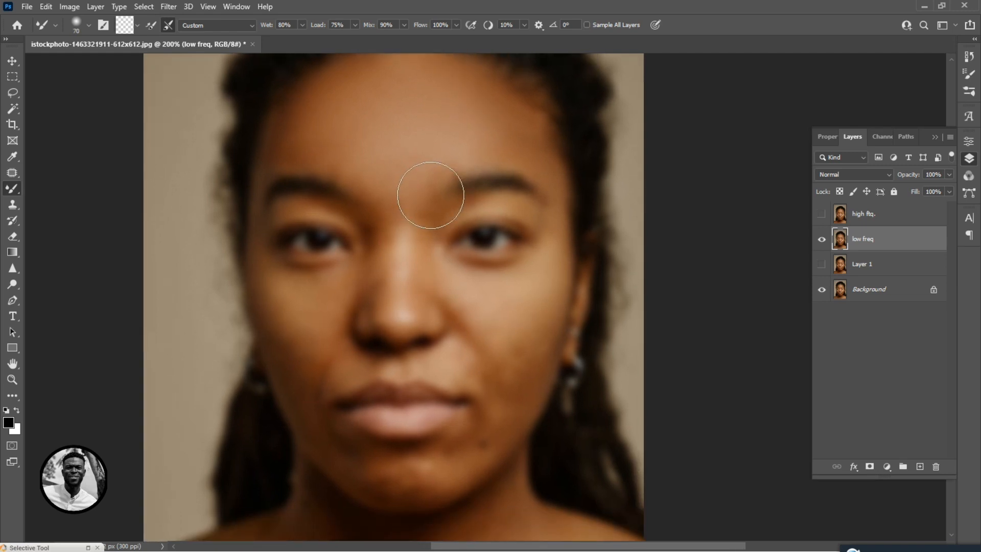
{"action": "key", "text": "bracketleft"}
{"action": "key", "text": "bracketleft"}
{"action": "key", "text": "bracketleft"}
{"action": "key", "text": "bracketleft"}
{"action": "mouse_move", "coordinate": [407, 256]}
{"action": "left_mouse_down"}
{"action": "mouse_move", "coordinate": [417, 212]}
{"action": "mouse_move", "coordinate": [386, 181]}
{"action": "mouse_move", "coordinate": [349, 173]}
{"action": "mouse_move", "coordinate": [380, 177]}
{"action": "mouse_move", "coordinate": [361, 160]}
{"action": "left_mouse_up"}
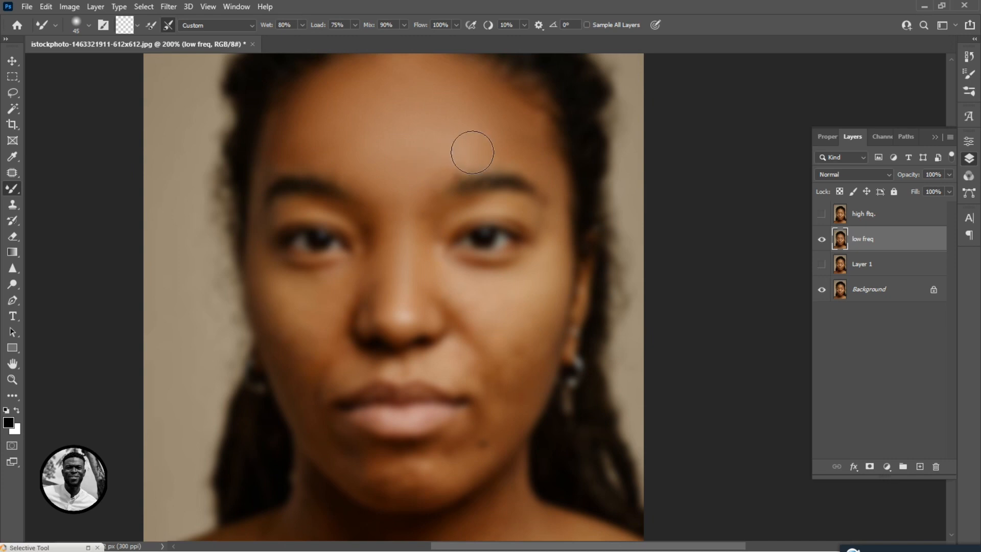
{"action": "mouse_move", "coordinate": [453, 277]}
{"action": "left_mouse_down"}
{"action": "mouse_move", "coordinate": [441, 269]}
{"action": "mouse_move", "coordinate": [479, 274]}
{"action": "mouse_move", "coordinate": [455, 277]}
{"action": "mouse_move", "coordinate": [466, 293]}
{"action": "mouse_move", "coordinate": [535, 302]}
{"action": "mouse_move", "coordinate": [556, 263]}
{"action": "mouse_move", "coordinate": [552, 239]}
{"action": "left_mouse_up"}
{"action": "key", "text": "["}
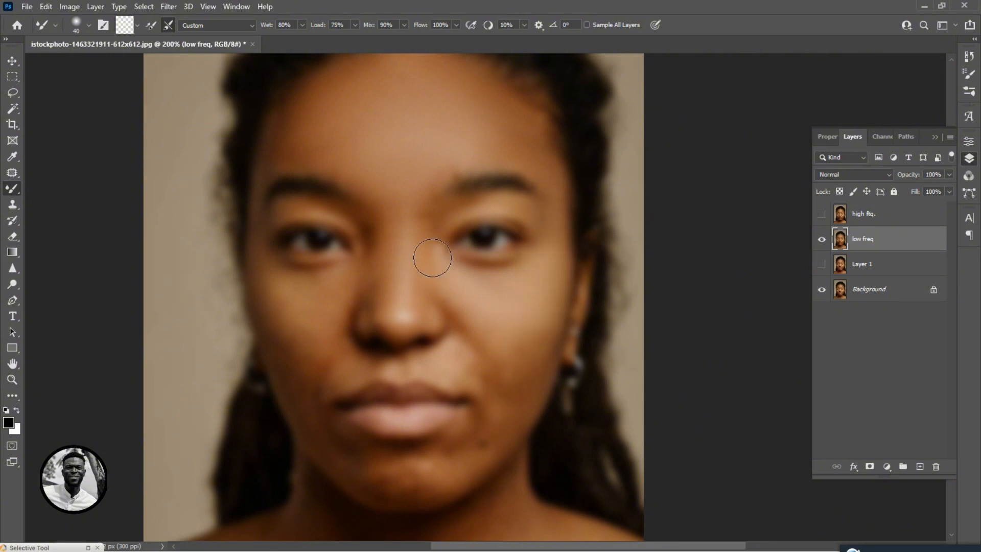
Enlarge the brush and blend the lower right cheek.
{"action": "key", "text": "["}
{"action": "key", "text": "]"}
{"action": "key", "text": "]"}
{"action": "key", "text": "]"}
{"action": "left_click_drag", "start_coordinate": [545, 382], "coordinate": [537, 280]}
Zoom in and blend the chin and the upper lip area with Mixer Brush strokes, shrinking then enlarging the brush.
{"action": "key", "text": "ctrl+plus"}
{"action": "key", "text": "ctrl+plus"}
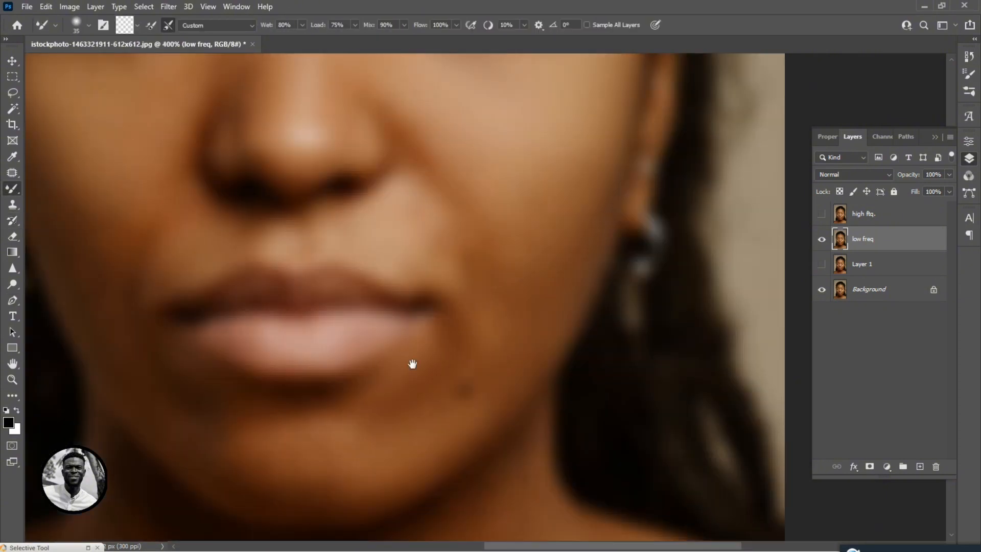
{"action": "left_click_drag", "start_coordinate": [412, 363], "coordinate": [520, 353]}
{"action": "key", "text": "["}
{"action": "key", "text": "["}
{"action": "key", "text": "["}
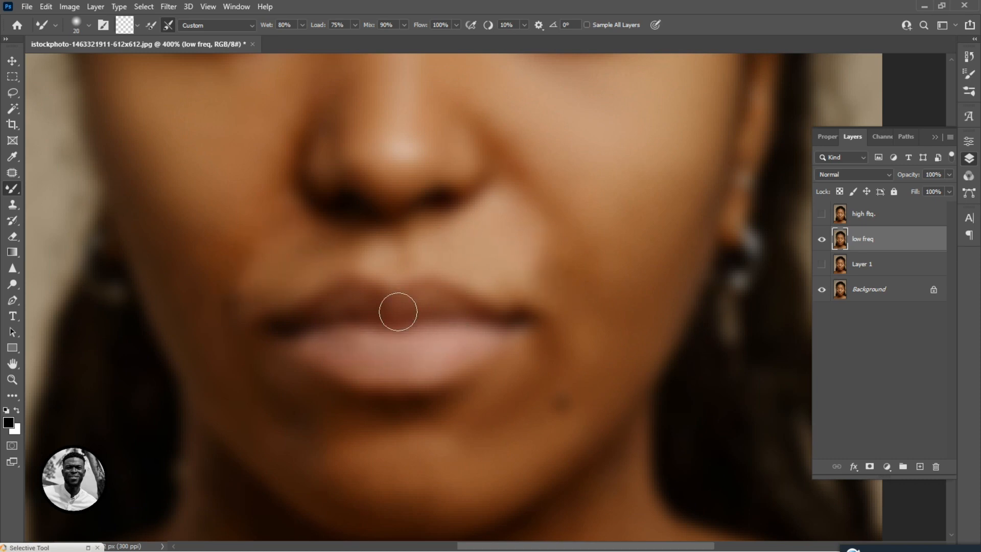
{"action": "left_click_drag", "start_coordinate": [292, 251], "coordinate": [399, 185]}
{"action": "key", "text": "]"}
{"action": "key", "text": "]"}
{"action": "key", "text": "]"}
{"action": "left_click_drag", "start_coordinate": [511, 434], "coordinate": [483, 114]}
{"action": "key", "text": "]"}
{"action": "key", "text": "]"}
{"action": "key", "text": "]"}
{"action": "key", "text": "]"}
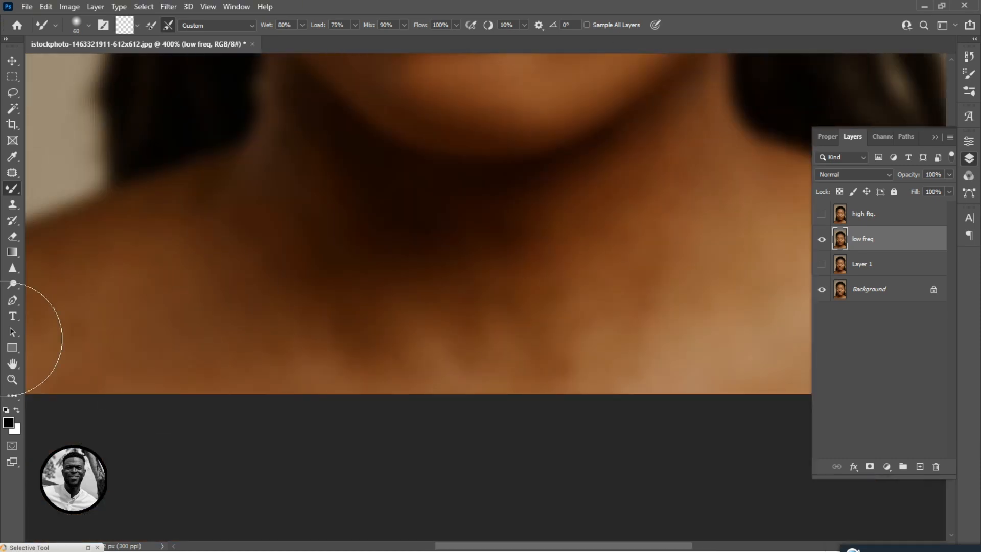
{"action": "key", "text": "ctrl+minus"}
{"action": "key", "text": "ctrl+minus"}
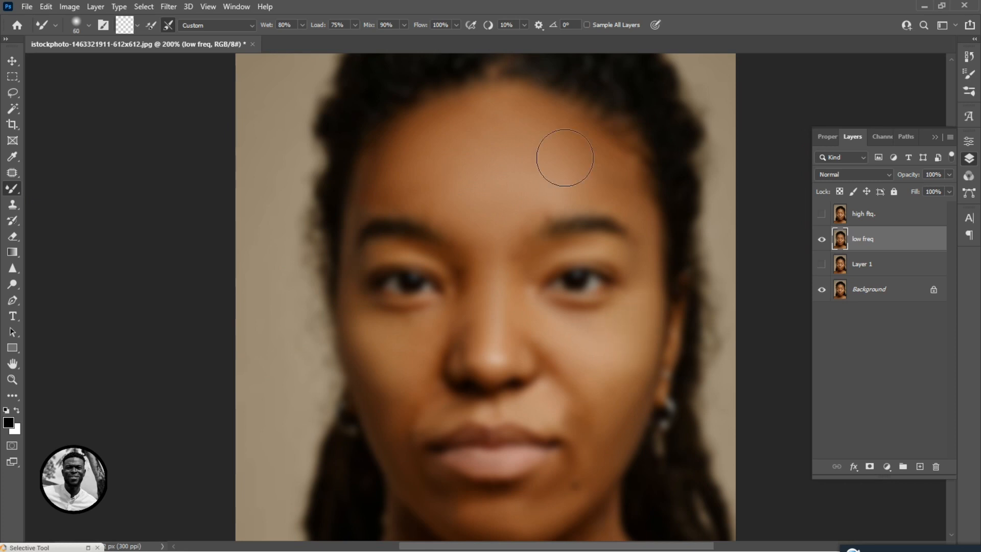
{"action": "key", "text": "["}
{"action": "key", "text": "["}
{"action": "key", "text": "["}
{"action": "key", "text": "["}
{"action": "key", "text": "["}
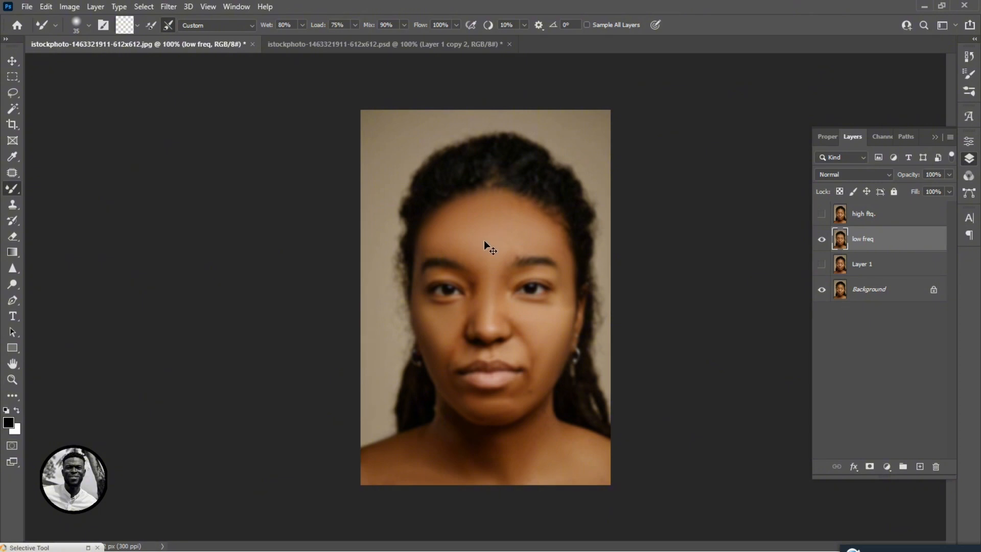
{"action": "key", "text": "ctrl+plus"}
{"action": "key", "text": "ctrl+minus"}
{"action": "key", "text": "ctrl+plus"}
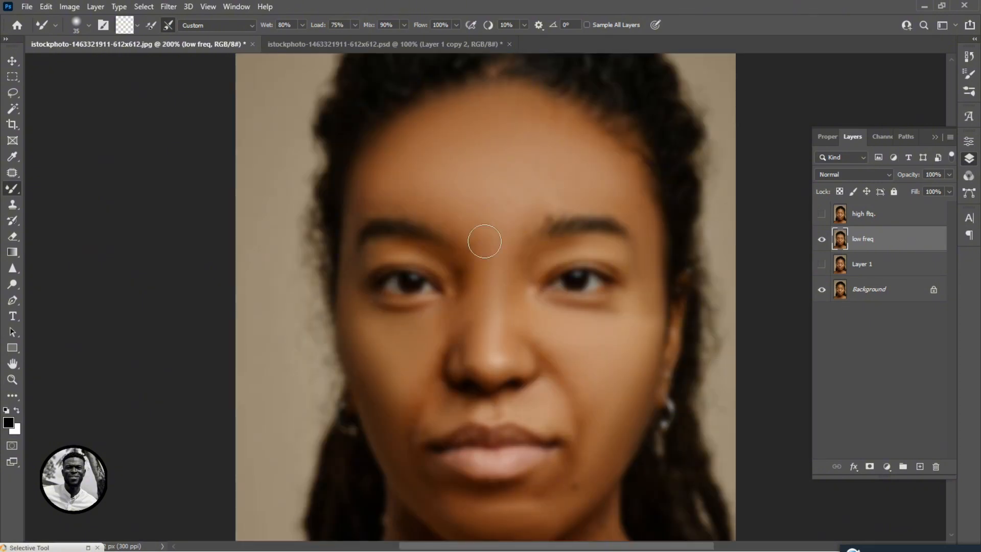
{"action": "key", "text": "ctrl+minus"}
{"action": "key", "text": "ctrl+plus"}
Compare the smoothed result with the original by toggling the low freq layer's visibility.
{"action": "left_click", "coordinate": [822, 239]}
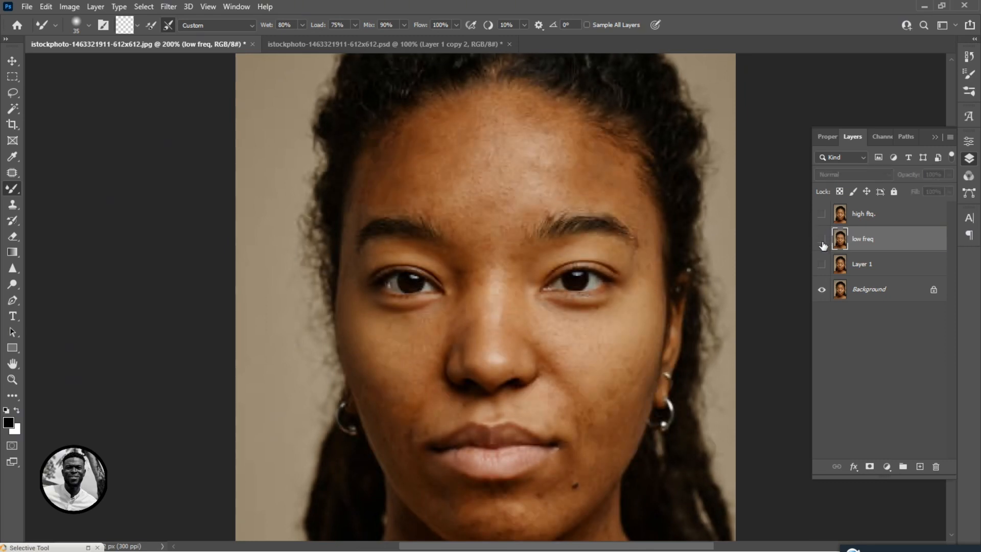
{"action": "left_click", "coordinate": [821, 239]}
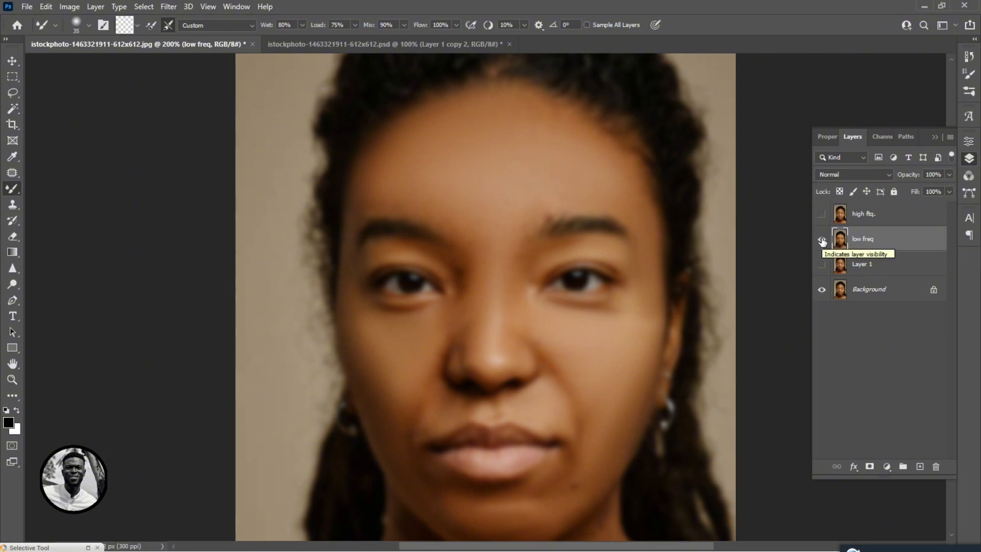
{"action": "left_click", "coordinate": [822, 240]}
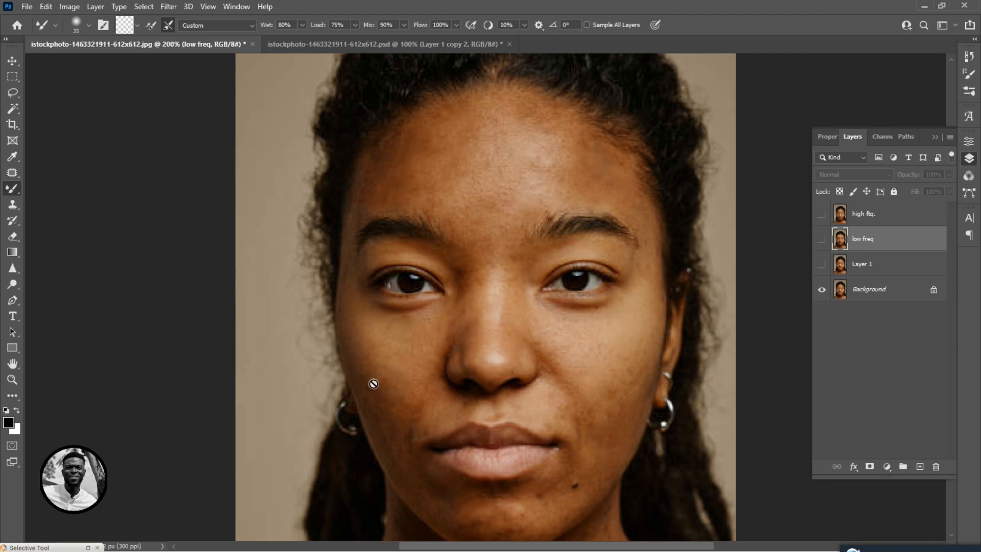
{"action": "left_click", "coordinate": [822, 240]}
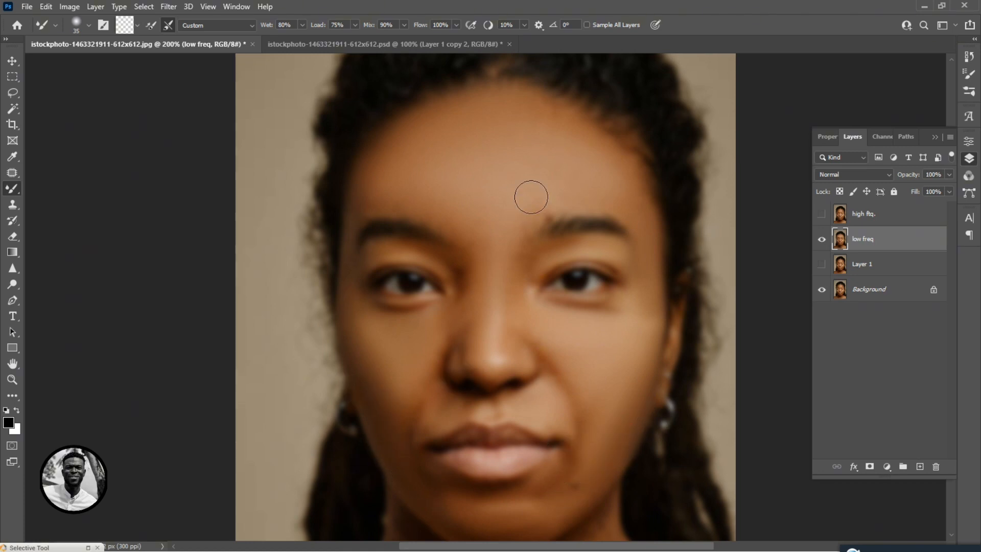
{"action": "left_click", "coordinate": [822, 240]}
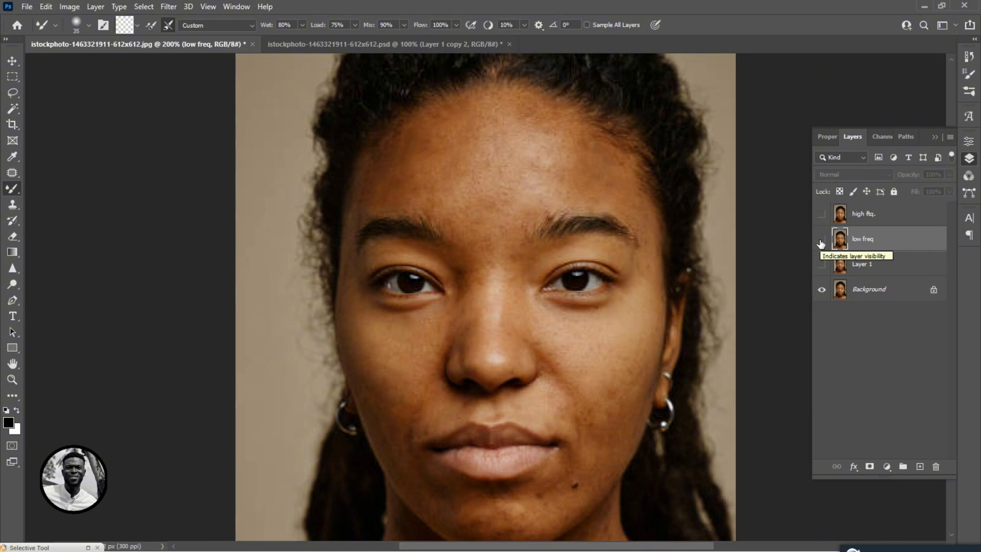
{"action": "left_click", "coordinate": [821, 240]}
{"action": "key", "text": "ctrl+minus"}
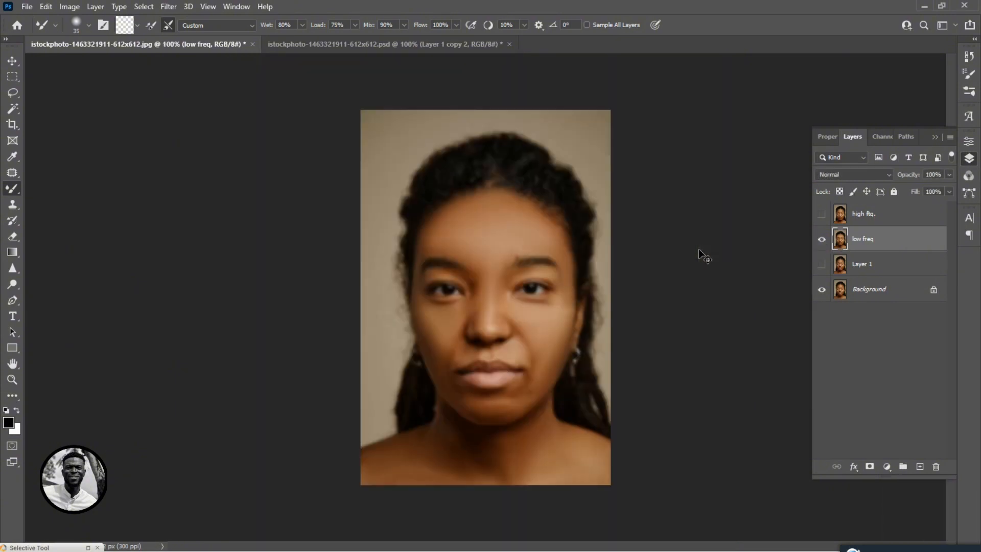
{"action": "key", "text": "ctrl+plus"}
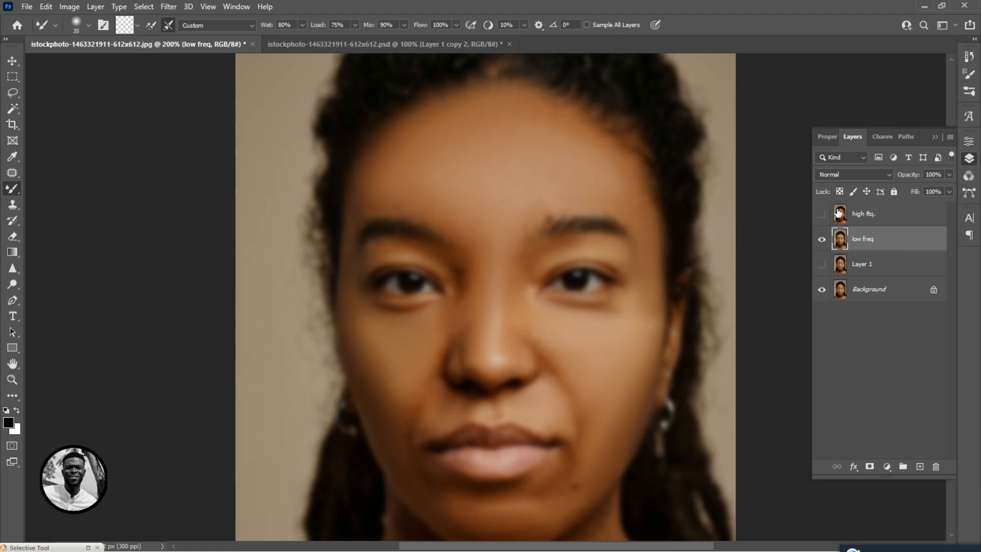
Show and select the high ftq. layer, then apply a High Pass filter with a 0.7 pixel radius.
{"action": "left_click", "coordinate": [822, 217]}
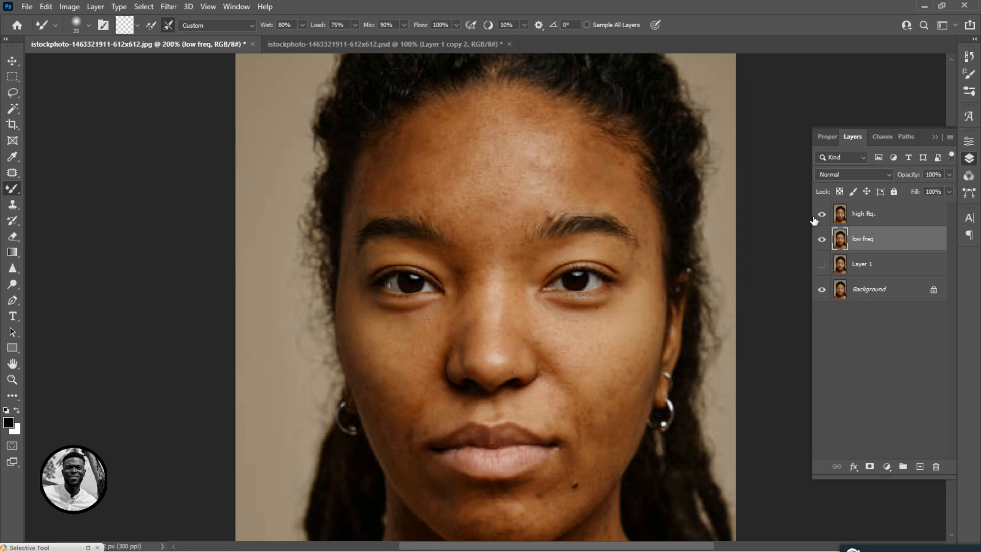
{"action": "left_click", "coordinate": [873, 215]}
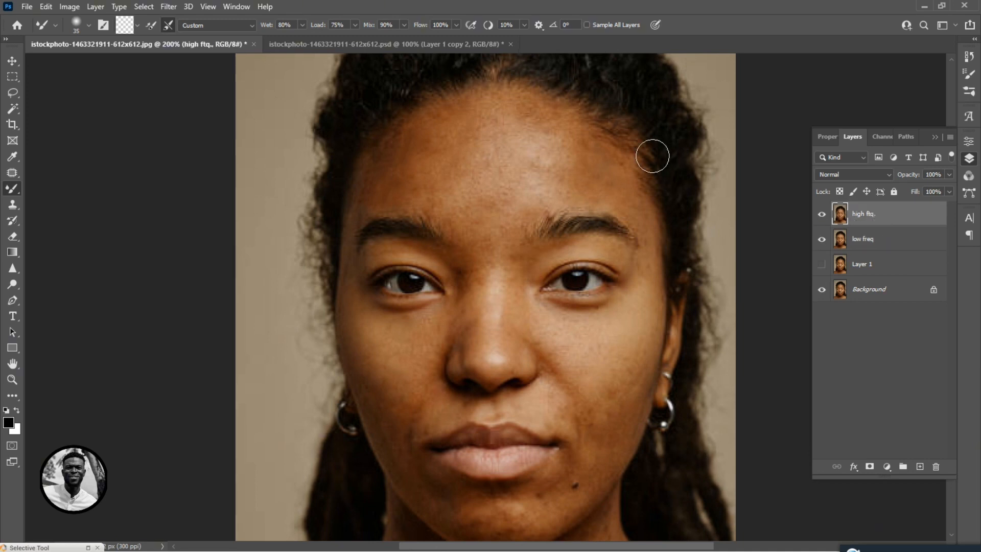
{"action": "left_click", "coordinate": [167, 7]}
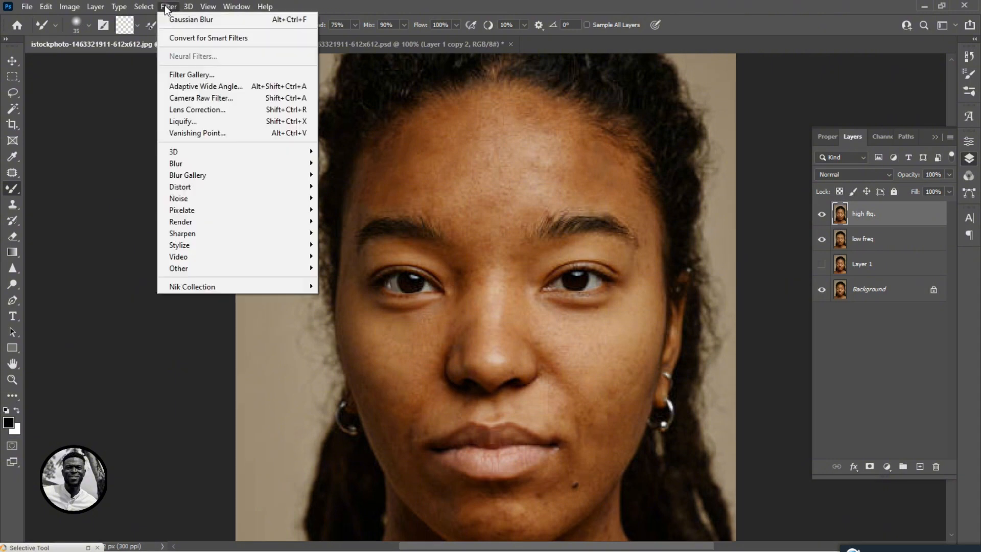
{"action": "mouse_move", "coordinate": [204, 271]}
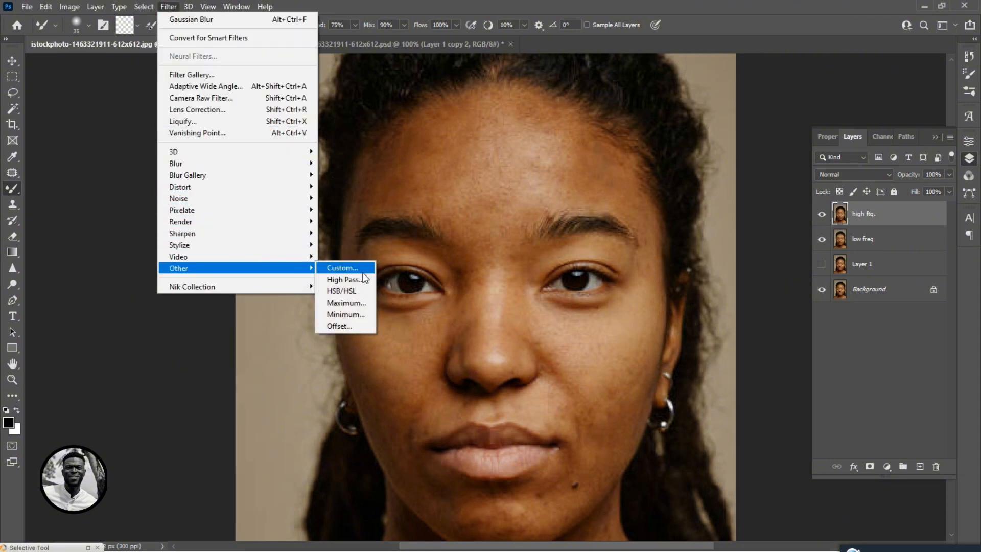
{"action": "left_click", "coordinate": [345, 280]}
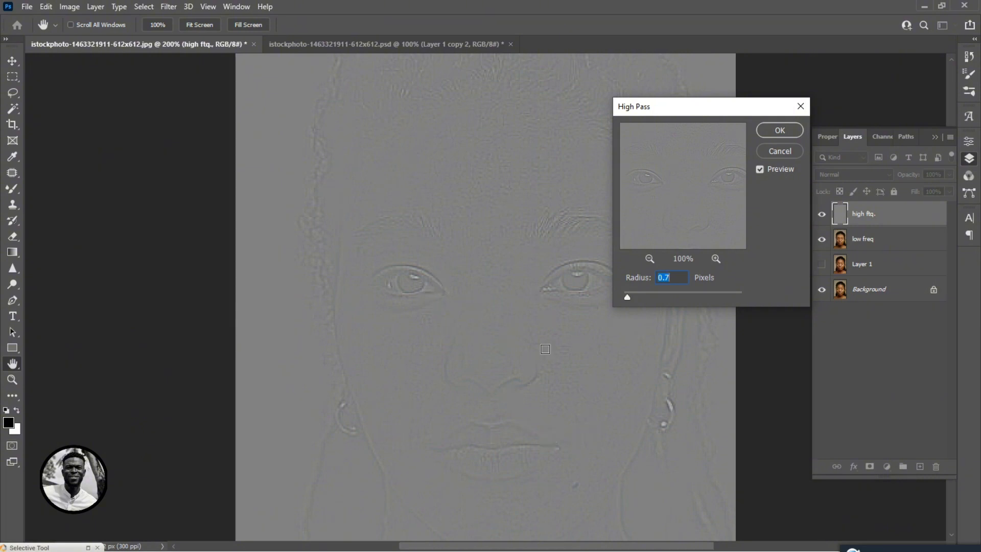
{"action": "left_click", "coordinate": [780, 130]}
Set the high ftq. layer's blend mode to Linear Light.
{"action": "left_click", "coordinate": [12, 62]}
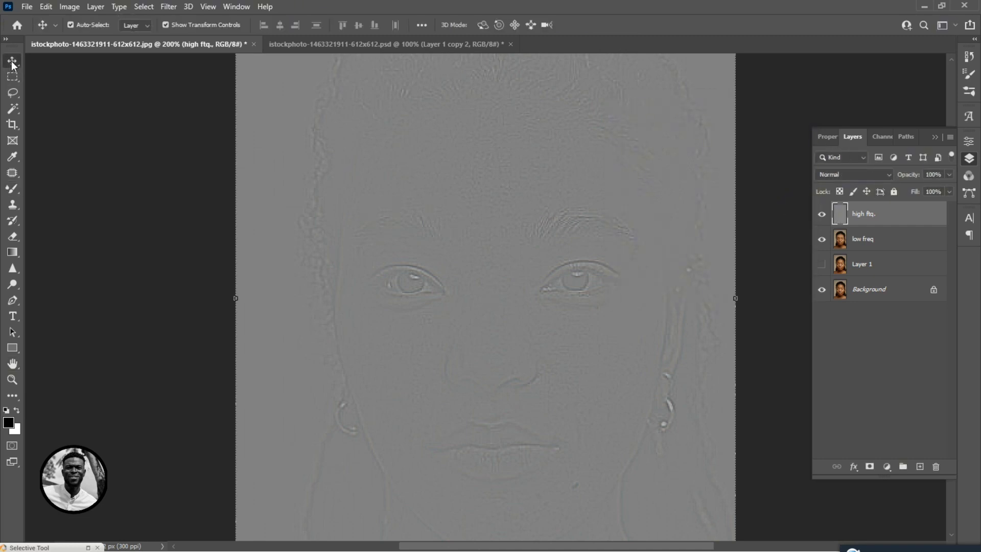
{"action": "left_click", "coordinate": [840, 173]}
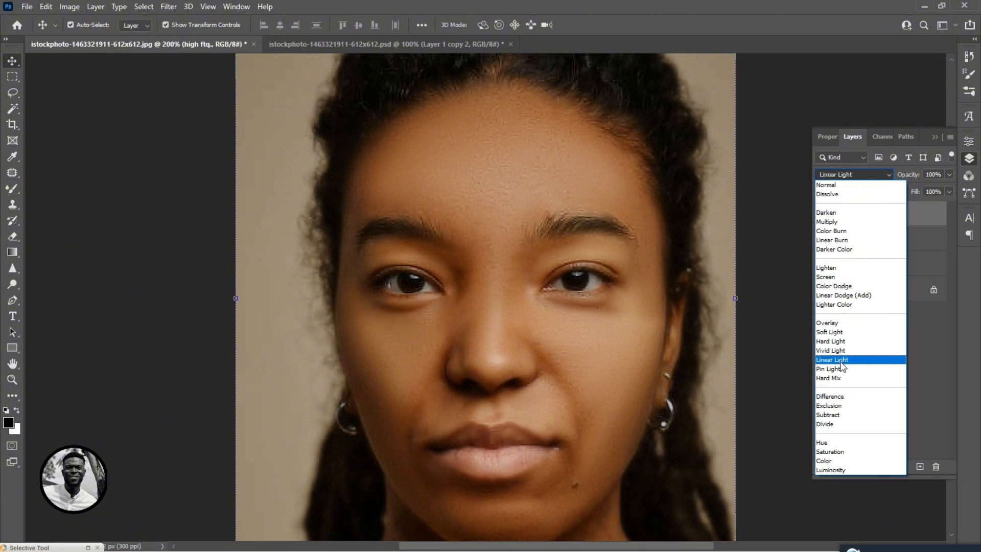
{"action": "left_click", "coordinate": [840, 360]}
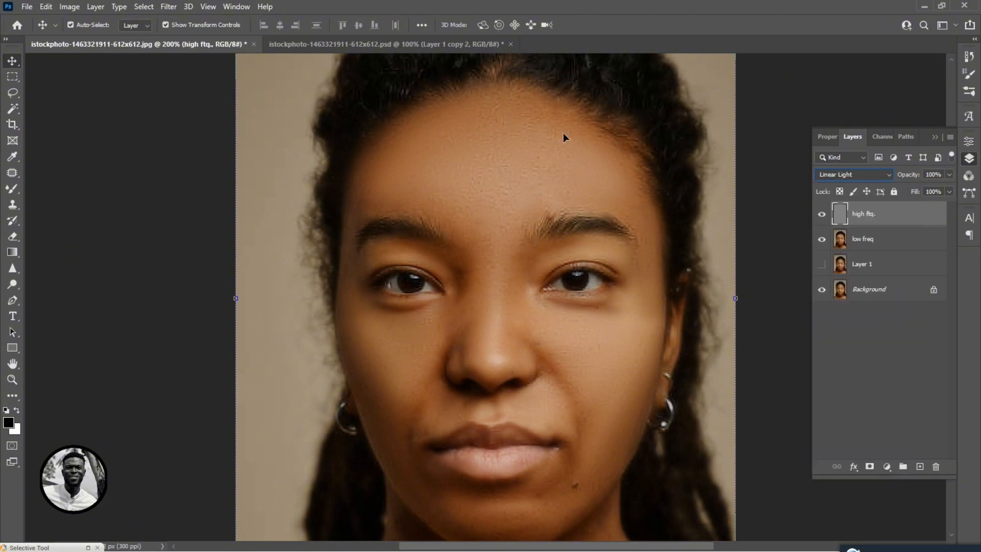
Duplicate the high ftq. layer, hide the copy, and select the original high ftq. layer.
{"action": "key", "text": "ctrl+minus"}
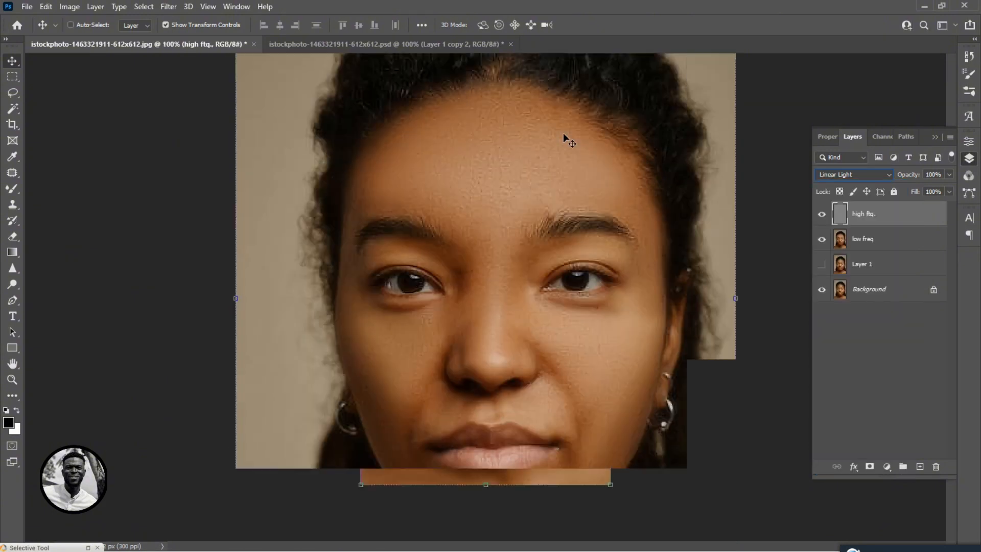
{"action": "key", "text": "ctrl+plus"}
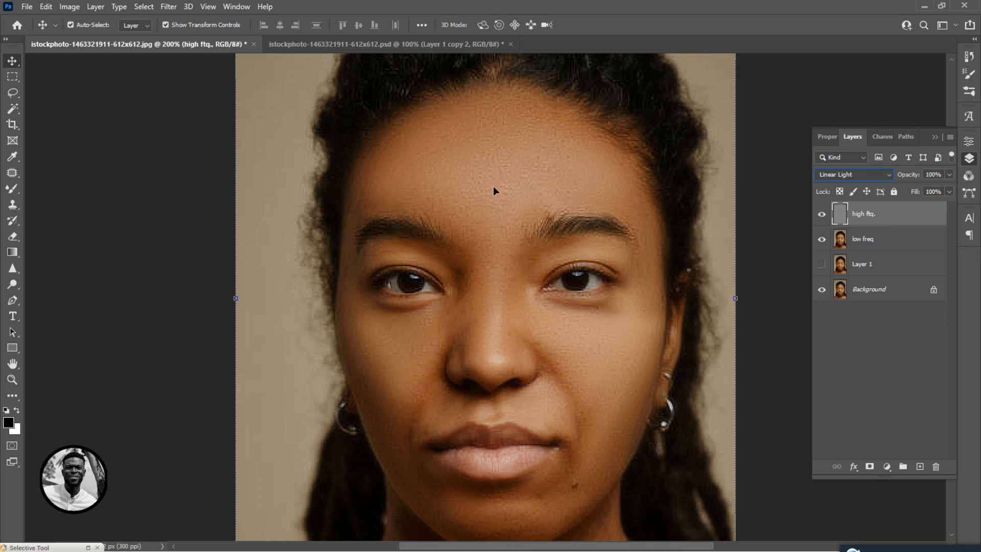
{"action": "key", "text": "ctrl+plus"}
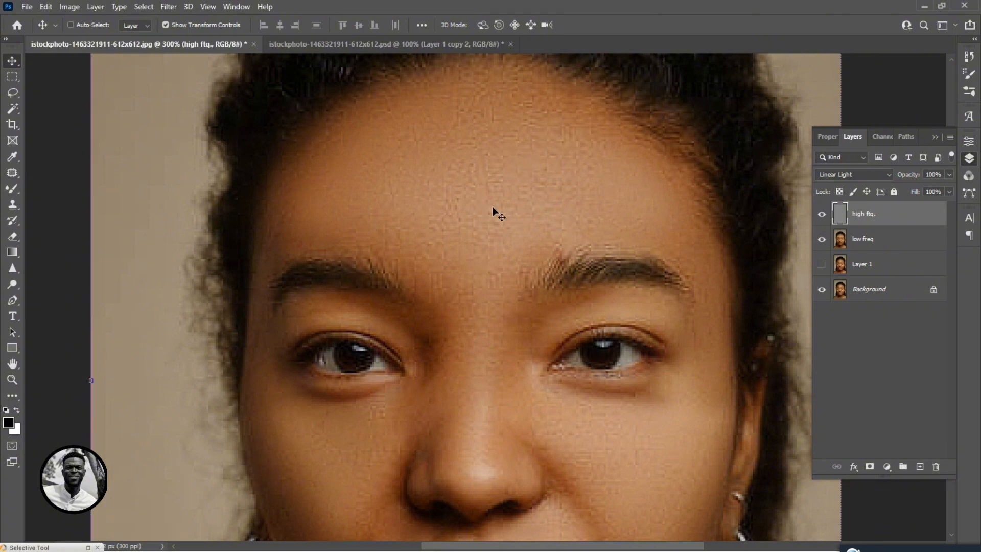
{"action": "key", "text": "ctrl+minus"}
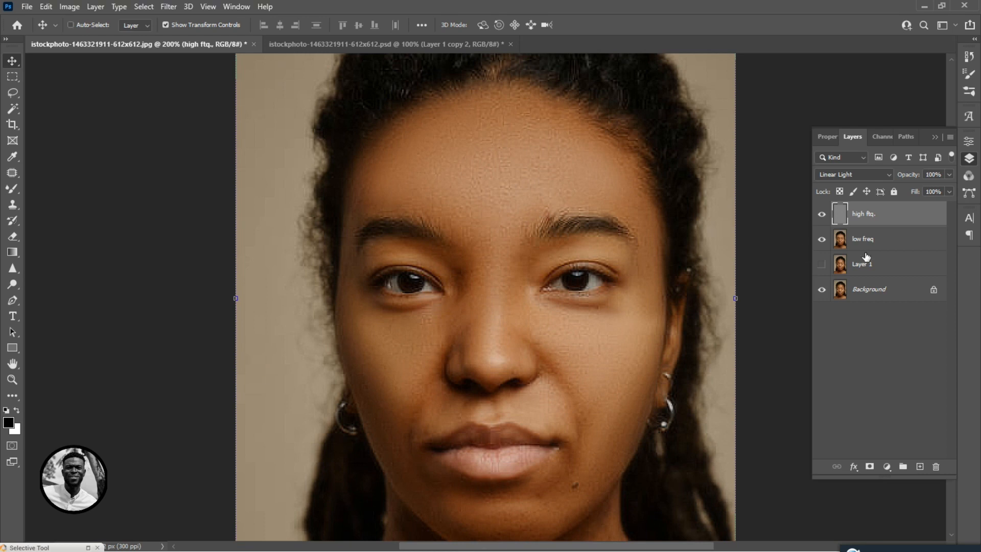
{"action": "key", "text": "ctrl+j"}
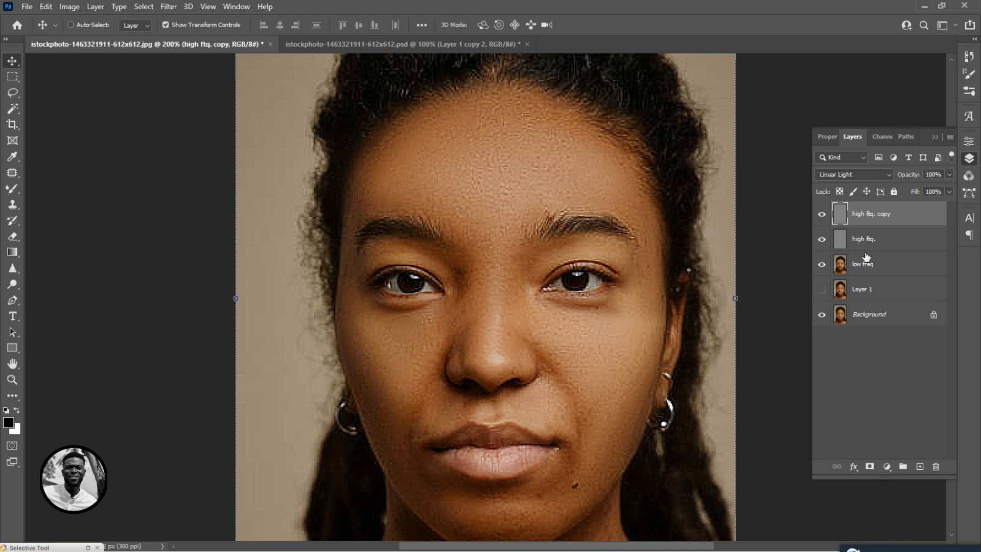
{"action": "left_click", "coordinate": [821, 214]}
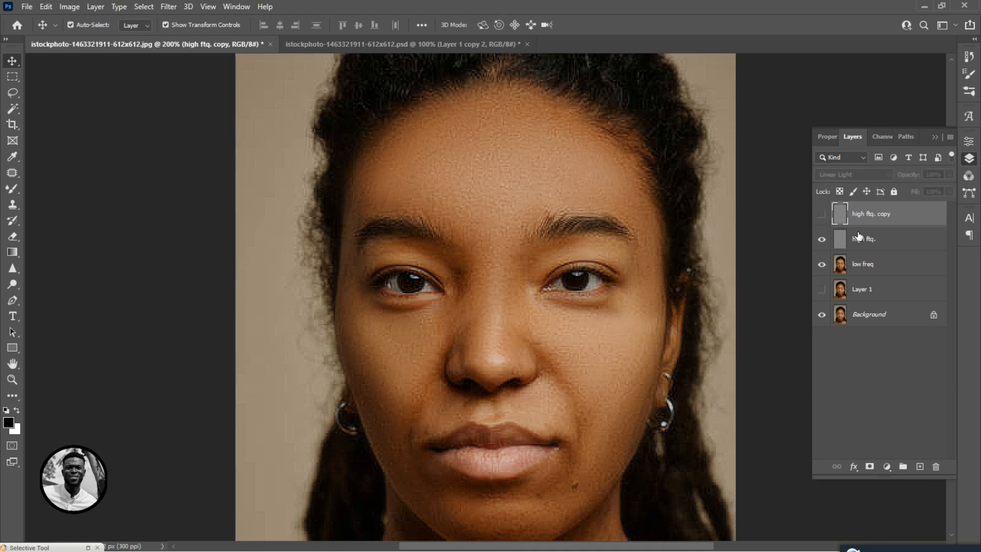
{"action": "left_click", "coordinate": [859, 242]}
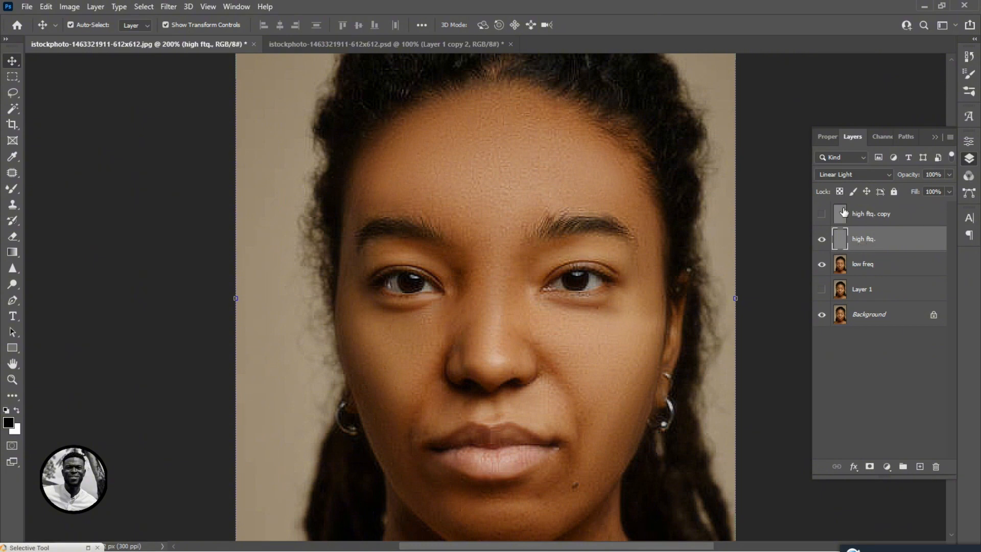
Draw a lasso selection with a 20 px feather around the forehead.
{"action": "left_click", "coordinate": [12, 92]}
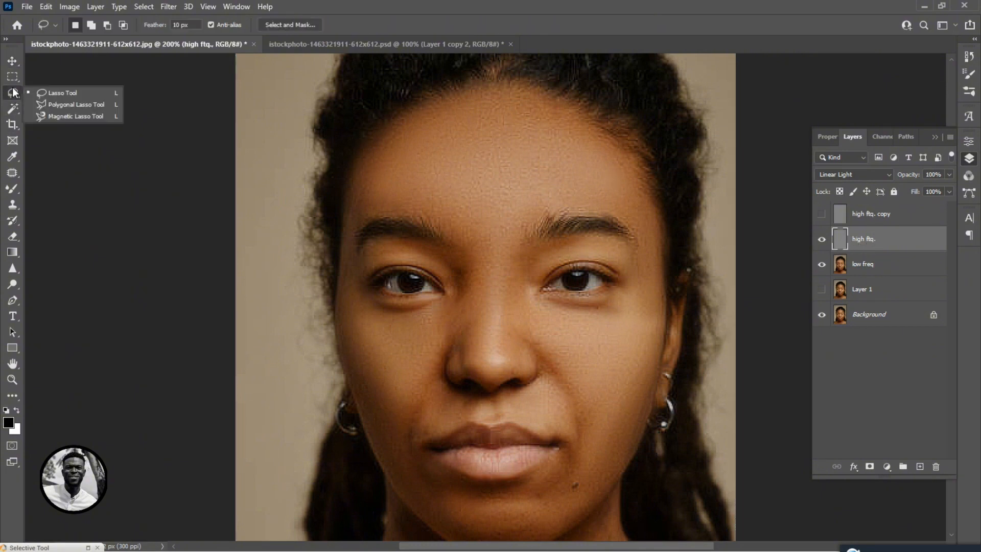
{"action": "left_click", "coordinate": [53, 96]}
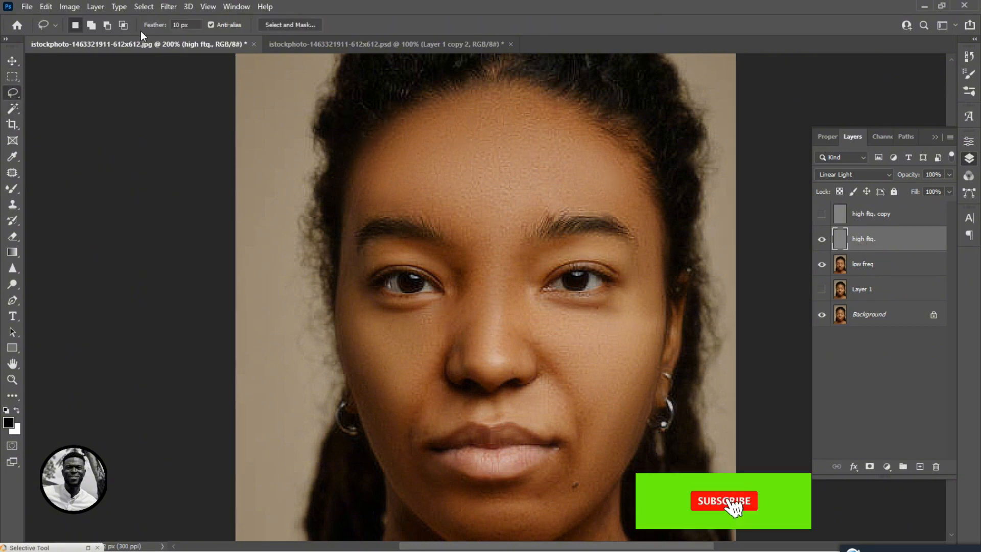
{"action": "left_click", "coordinate": [182, 25]}
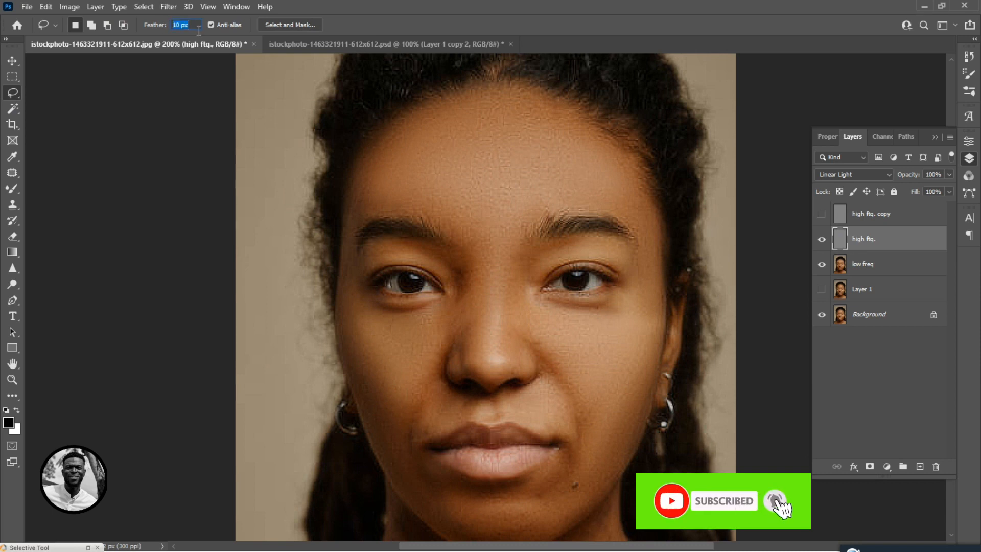
{"action": "type", "text": "20"}
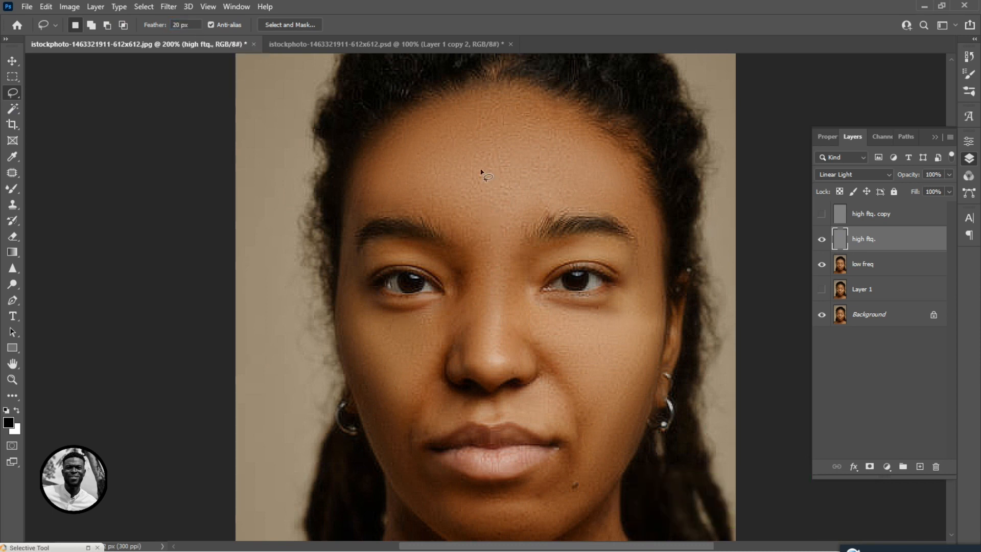
{"action": "mouse_move", "coordinate": [477, 94]}
{"action": "left_mouse_down"}
{"action": "mouse_move", "coordinate": [390, 136]}
{"action": "mouse_move", "coordinate": [373, 168]}
{"action": "mouse_move", "coordinate": [426, 210]}
{"action": "mouse_move", "coordinate": [481, 240]}
{"action": "mouse_move", "coordinate": [560, 205]}
{"action": "mouse_move", "coordinate": [647, 218]}
{"action": "mouse_move", "coordinate": [636, 170]}
{"action": "mouse_move", "coordinate": [581, 122]}
{"action": "mouse_move", "coordinate": [467, 100]}
{"action": "left_mouse_up"}
Apply a Gaussian Blur to the forehead selection on the high ftq. layer, then deselect.
{"action": "left_click", "coordinate": [169, 6]}
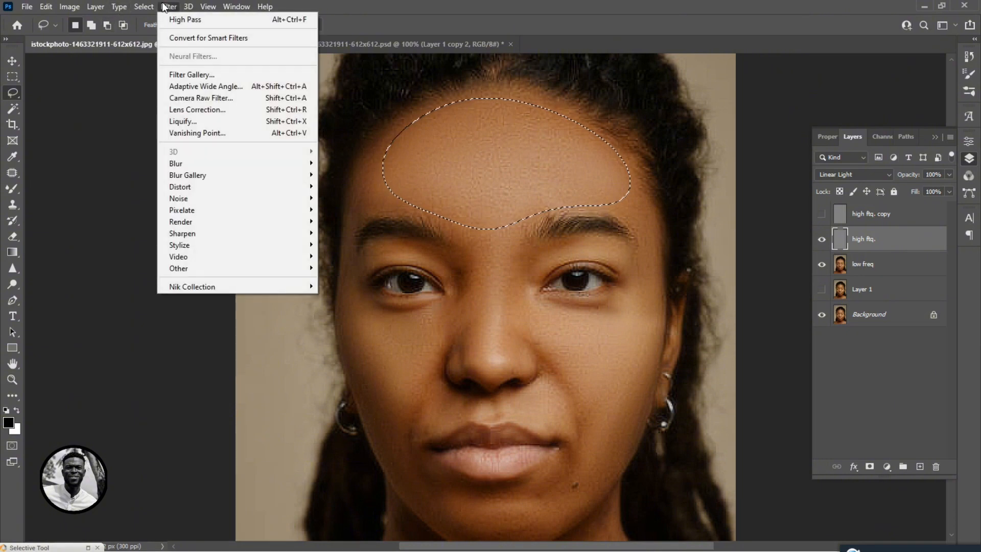
{"action": "mouse_move", "coordinate": [194, 163]}
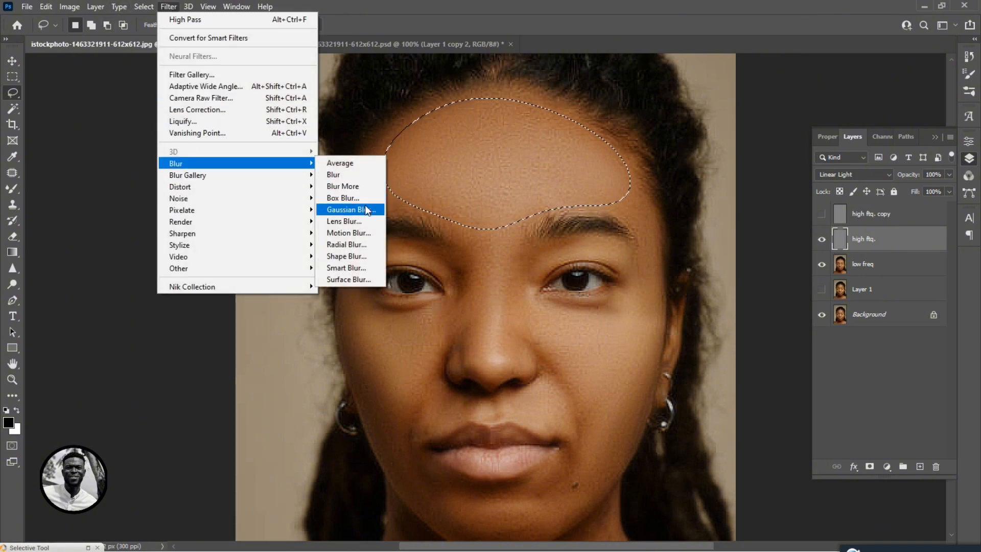
{"action": "left_click", "coordinate": [363, 210]}
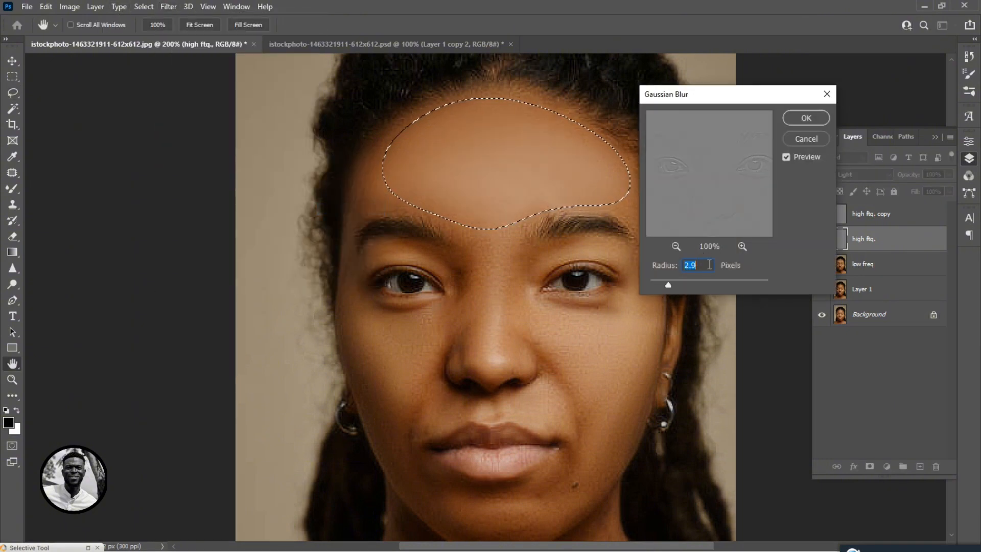
{"action": "left_click_drag", "start_coordinate": [668, 282], "coordinate": [656, 283]}
{"action": "left_click", "coordinate": [803, 119]}
{"action": "key", "text": "ctrl+d"}
Lasso the area under the left eye and cheek, reapply the Gaussian Blur, and deselect.
{"action": "left_click_drag", "start_coordinate": [603, 326], "coordinate": [587, 244]}
{"action": "mouse_move", "coordinate": [530, 226]}
{"action": "left_mouse_down"}
{"action": "mouse_move", "coordinate": [604, 224]}
{"action": "mouse_move", "coordinate": [626, 139]}
{"action": "mouse_move", "coordinate": [645, 211]}
{"action": "mouse_move", "coordinate": [630, 332]}
{"action": "mouse_move", "coordinate": [608, 389]}
{"action": "mouse_move", "coordinate": [563, 411]}
{"action": "mouse_move", "coordinate": [563, 308]}
{"action": "left_mouse_up"}
{"action": "mouse_move", "coordinate": [521, 261]}
{"action": "left_mouse_down"}
{"action": "mouse_move", "coordinate": [460, 202]}
{"action": "mouse_move", "coordinate": [460, 179]}
{"action": "mouse_move", "coordinate": [470, 165]}
{"action": "mouse_move", "coordinate": [521, 176]}
{"action": "mouse_move", "coordinate": [569, 169]}
{"action": "mouse_move", "coordinate": [541, 190]}
{"action": "left_mouse_up"}
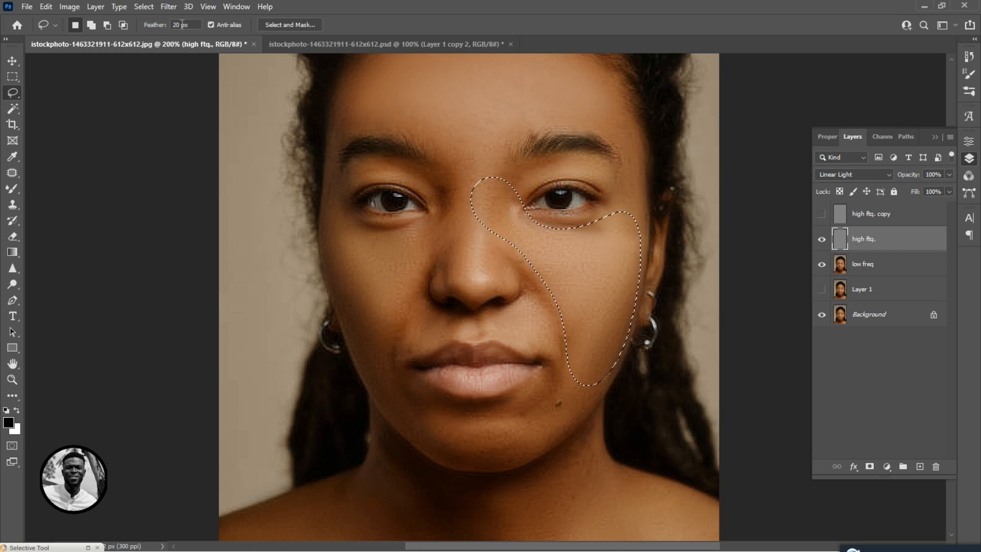
{"action": "key", "text": "ctrl+alt+f"}
{"action": "key", "text": "Return"}
{"action": "key", "text": "ctrl+d"}
{"action": "mouse_move", "coordinate": [401, 286]}
{"action": "left_mouse_down"}
{"action": "mouse_move", "coordinate": [332, 273]}
{"action": "mouse_move", "coordinate": [408, 229]}
{"action": "mouse_move", "coordinate": [414, 281]}
{"action": "left_mouse_up"}
{"action": "key", "text": "ctrl+d"}
{"action": "mouse_move", "coordinate": [401, 391]}
{"action": "left_mouse_down"}
{"action": "mouse_move", "coordinate": [565, 400]}
{"action": "mouse_move", "coordinate": [394, 419]}
{"action": "mouse_move", "coordinate": [402, 393]}
{"action": "left_mouse_up"}
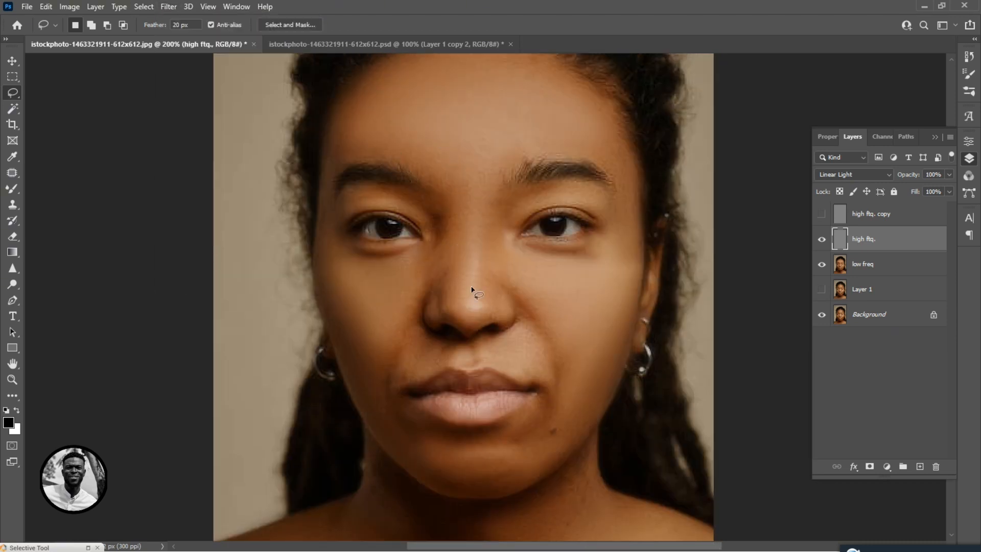
Lasso a small cheek area beside the nose and lower the lasso feather to 10 px.
{"action": "left_click_drag", "start_coordinate": [489, 344], "coordinate": [506, 374]}
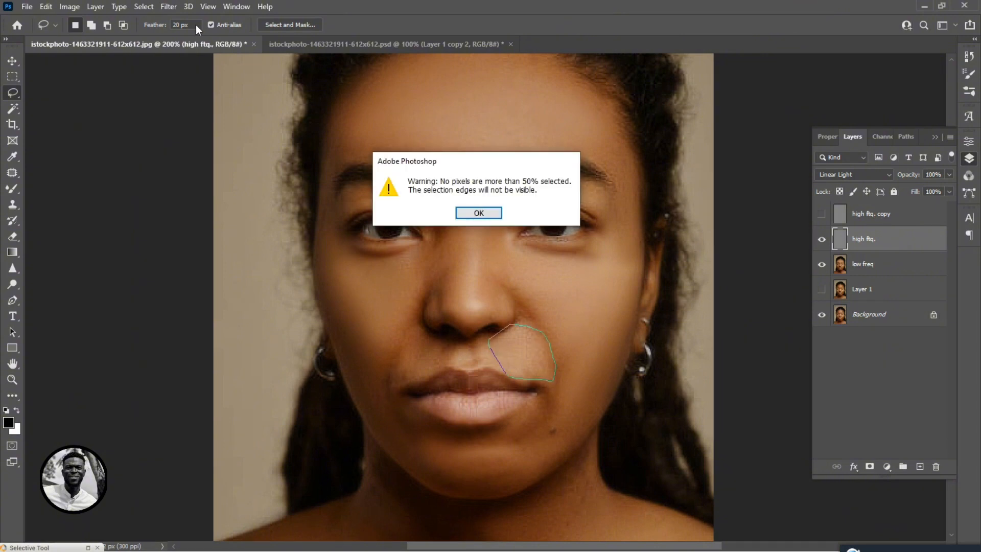
{"action": "key", "text": "Return"}
{"action": "double_click", "coordinate": [180, 25]}
{"action": "type", "text": "10"}
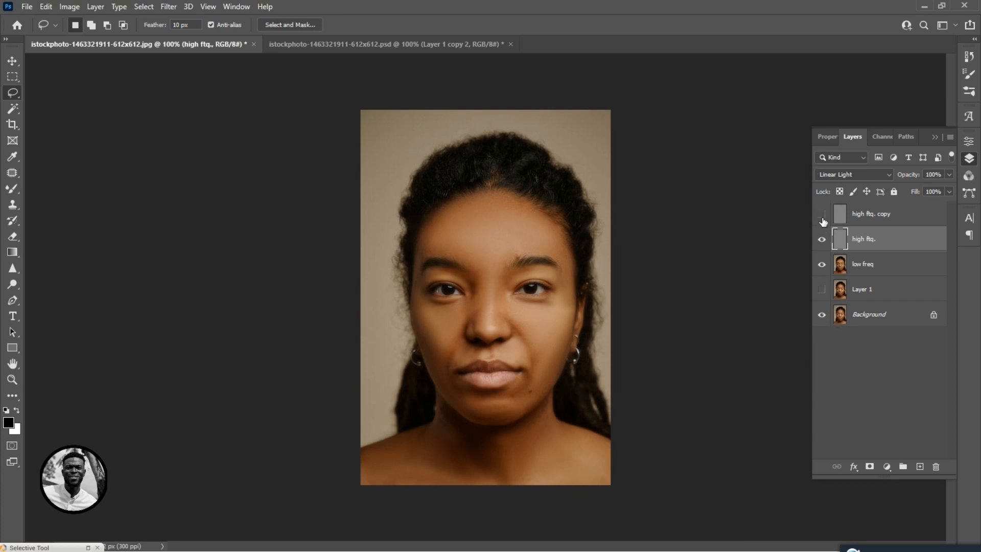
Show and select the high ftq. copy layer and set its opacity to 18%.
{"action": "left_click", "coordinate": [867, 214]}
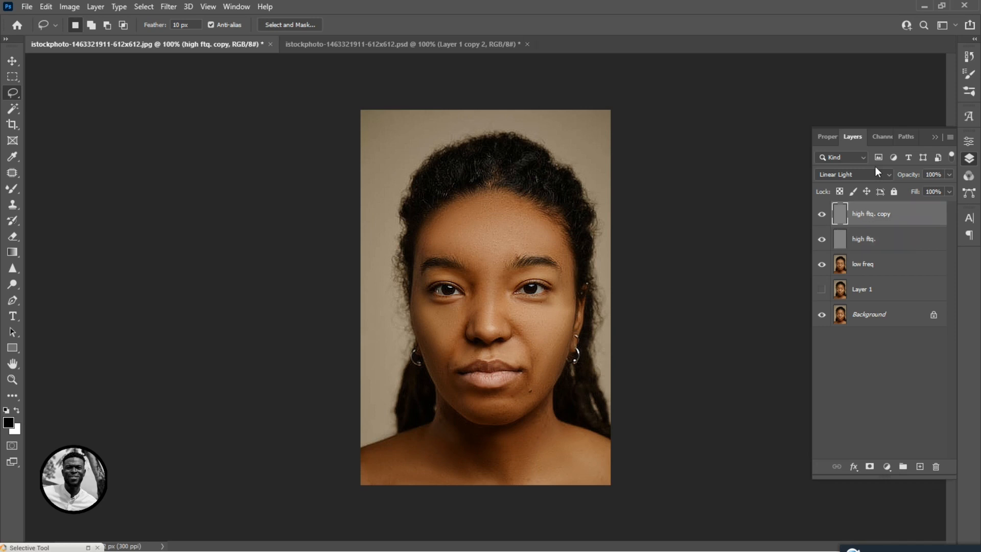
{"action": "left_click", "coordinate": [948, 175]}
{"action": "left_click_drag", "start_coordinate": [907, 187], "coordinate": [911, 188]}
{"action": "key", "text": "ctrl+plus"}
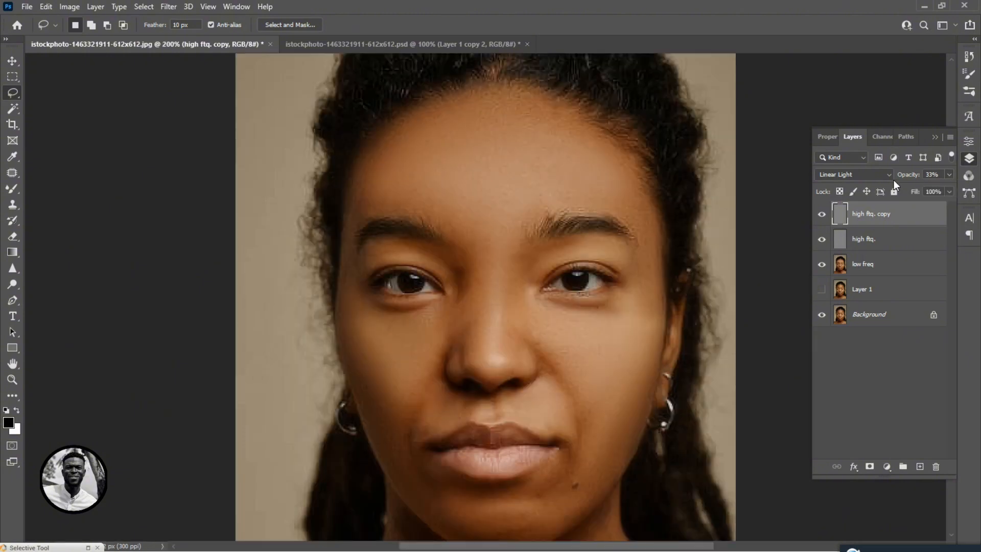
{"action": "left_click", "coordinate": [950, 174]}
{"action": "left_click_drag", "start_coordinate": [911, 188], "coordinate": [903, 188]}
{"action": "key", "text": "ctrl+minus"}
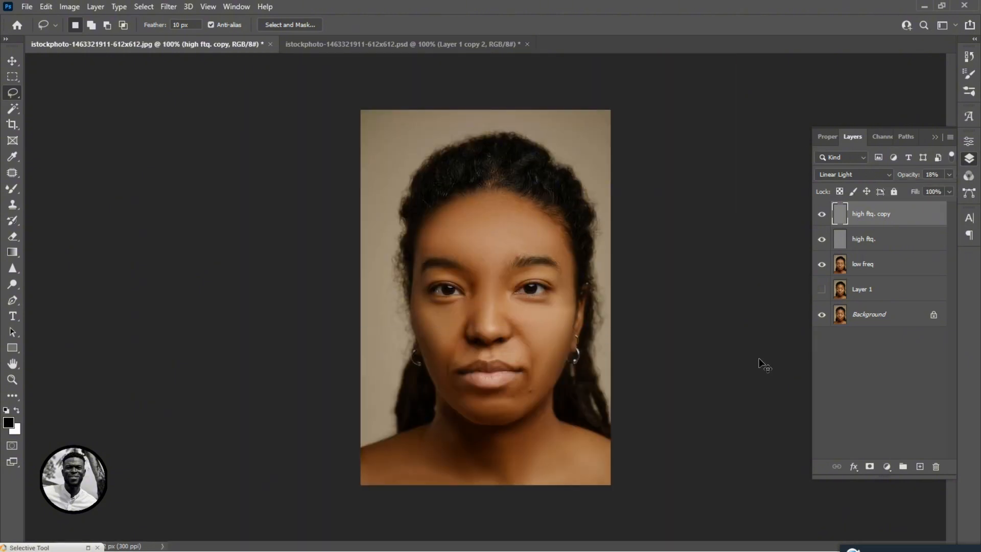
{"action": "key", "text": "ctrl+plus"}
{"action": "key", "text": "ctrl+minus"}
{"action": "key", "text": "ctrl+plus"}
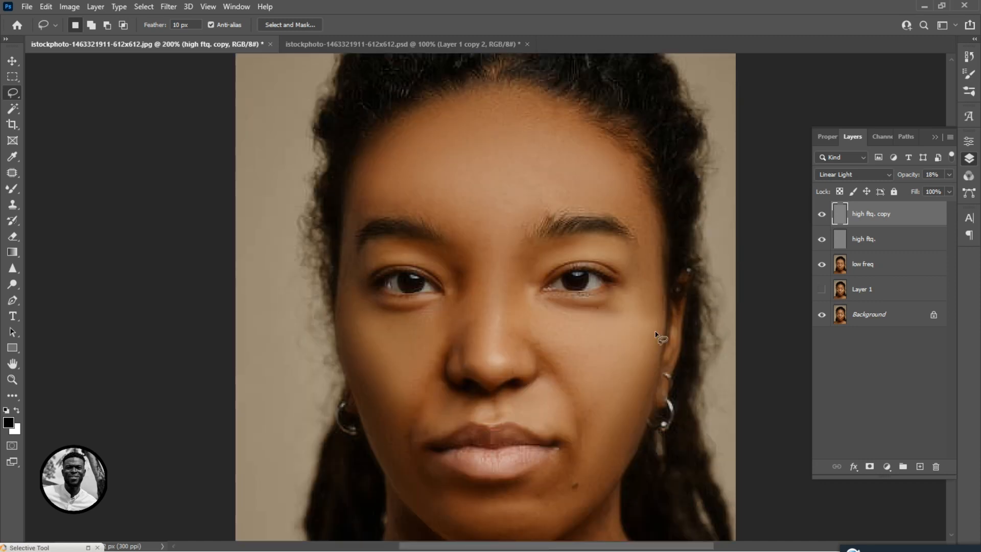
Group the frequency separation layers and convert the group to a smart object.
{"action": "left_click", "coordinate": [881, 269], "text": "shift"}
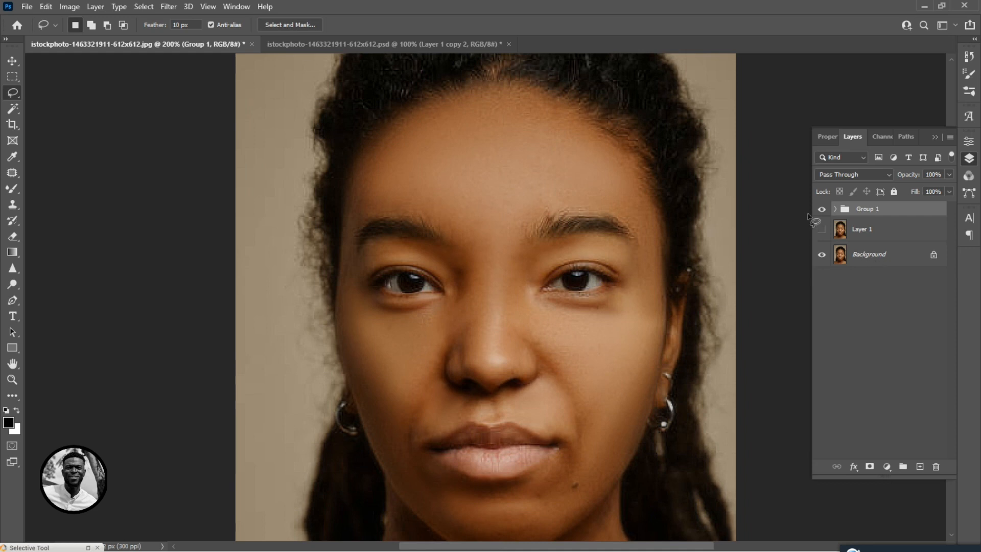
{"action": "left_click", "coordinate": [822, 210]}
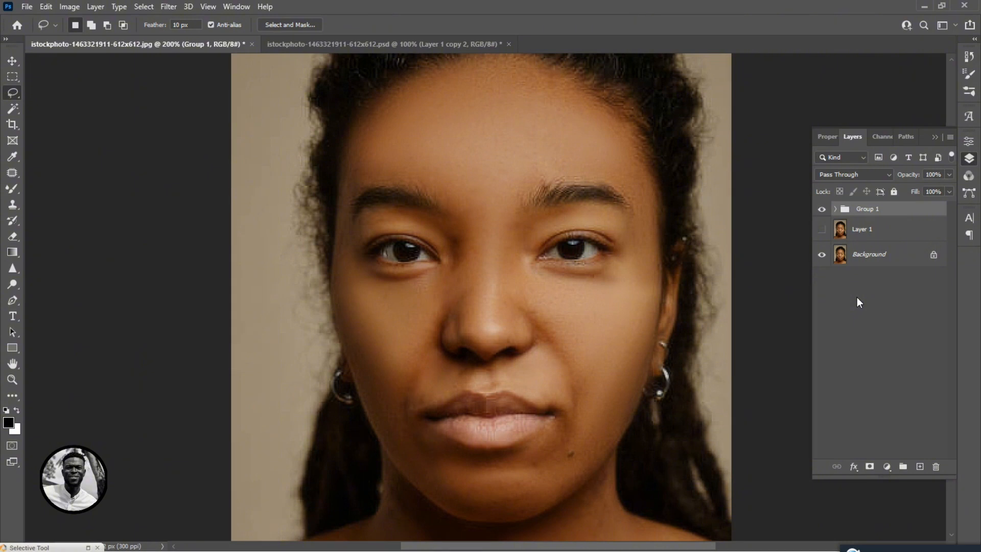
{"action": "key", "text": "ctrl+minus"}
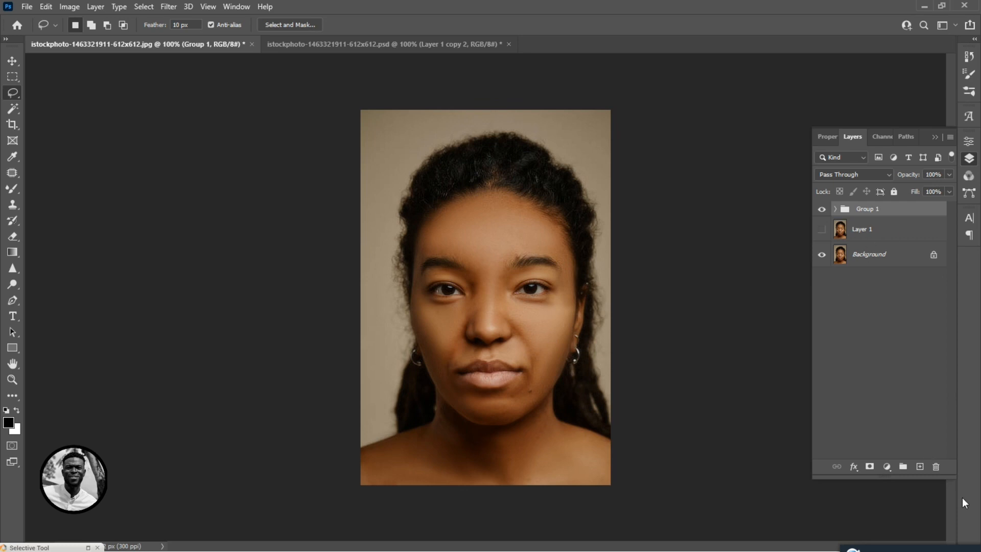
{"action": "right_click", "coordinate": [884, 210]}
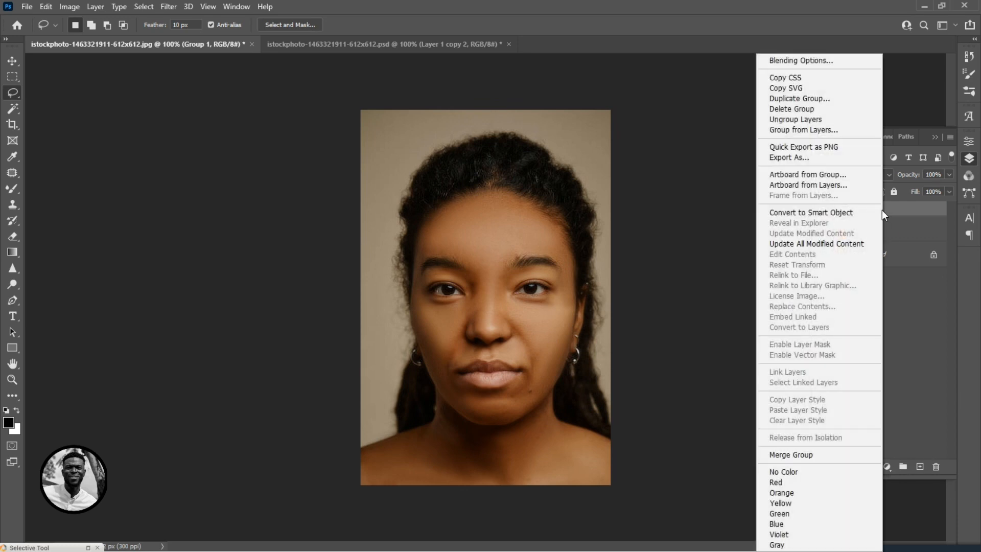
{"action": "left_click", "coordinate": [856, 213]}
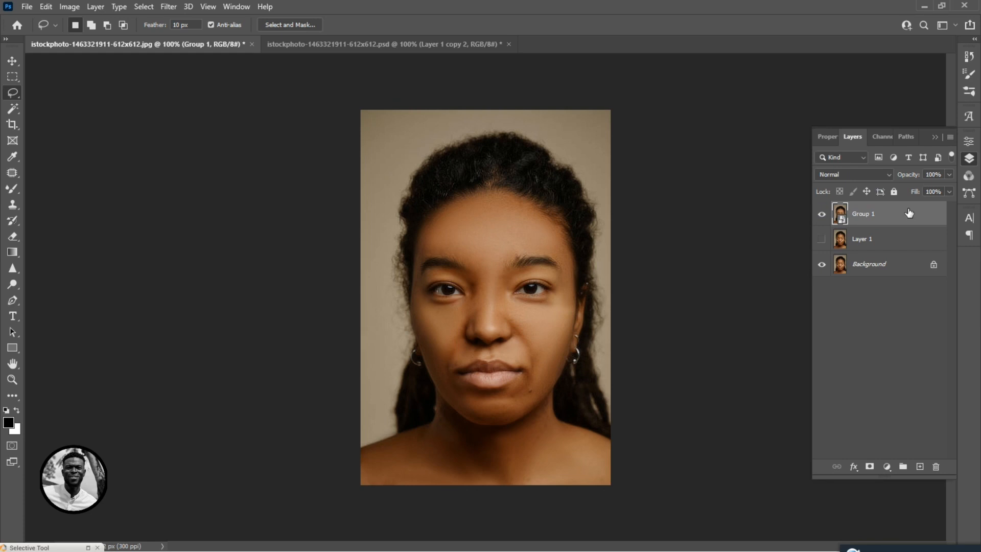
Apply a Camera Raw Filter with Exposure +0.30, Highlights +7, Shadows -9 and Clarity +15.
{"action": "left_click", "coordinate": [169, 6]}
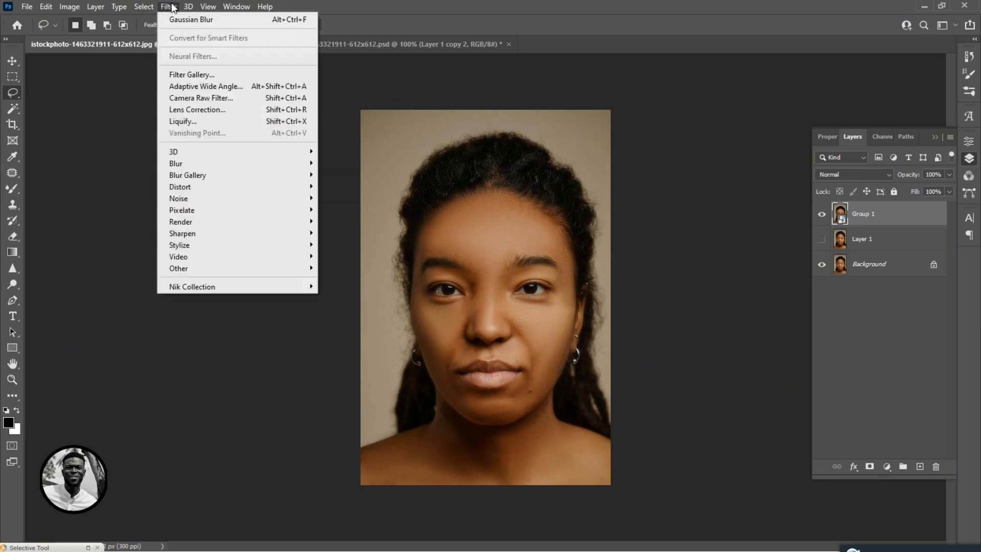
{"action": "left_click", "coordinate": [198, 98]}
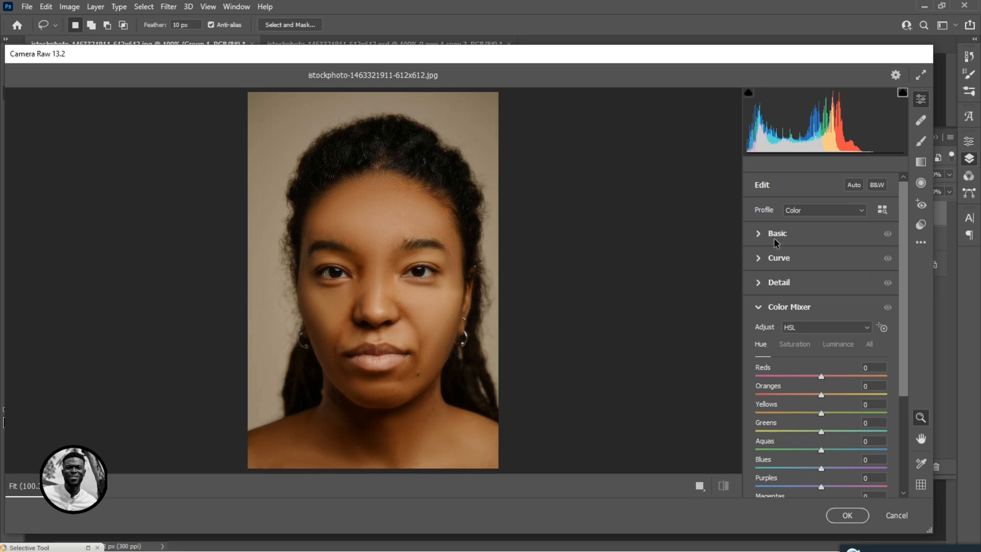
{"action": "left_click", "coordinate": [760, 234]}
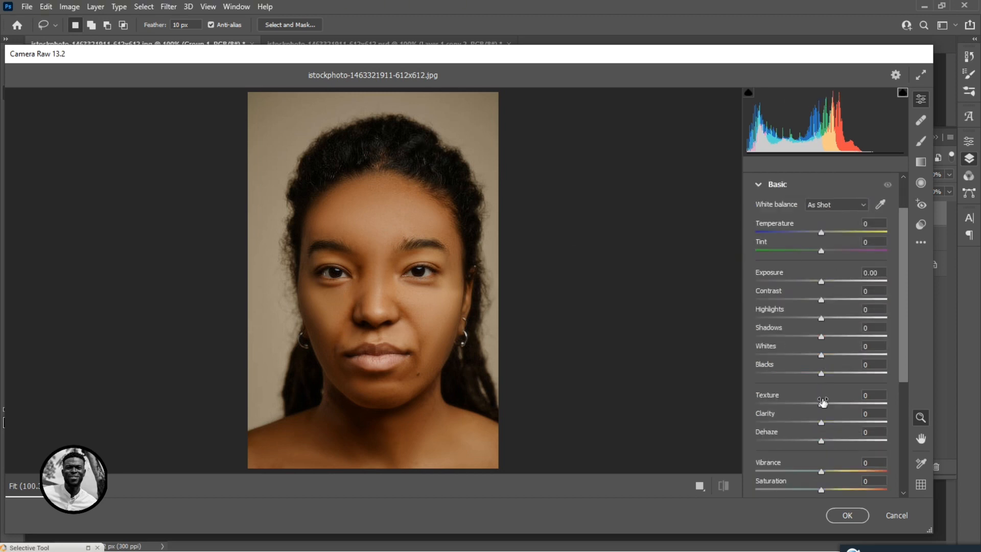
{"action": "left_click_drag", "start_coordinate": [822, 422], "coordinate": [834, 426]}
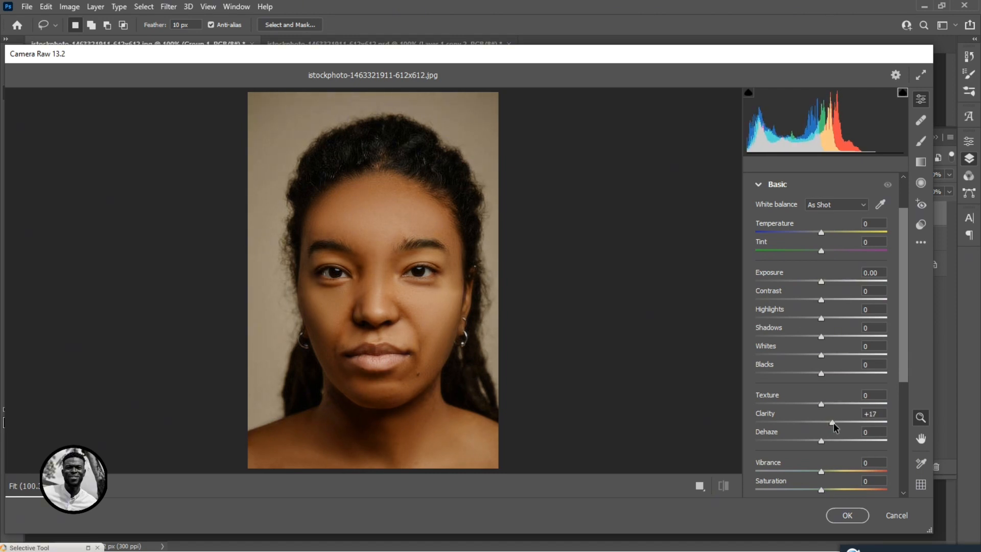
{"action": "left_click_drag", "start_coordinate": [832, 422], "coordinate": [830, 423]}
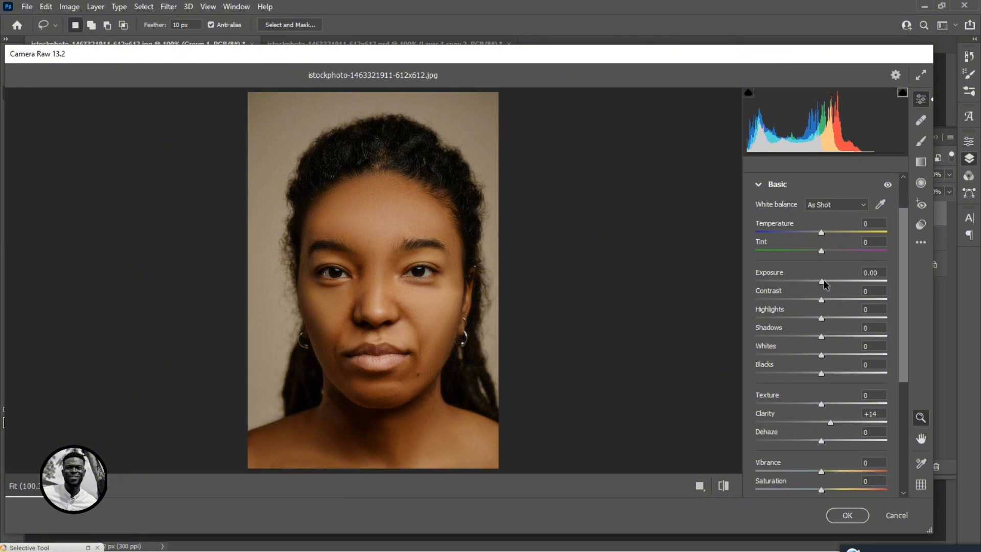
{"action": "left_click_drag", "start_coordinate": [823, 280], "coordinate": [826, 280]}
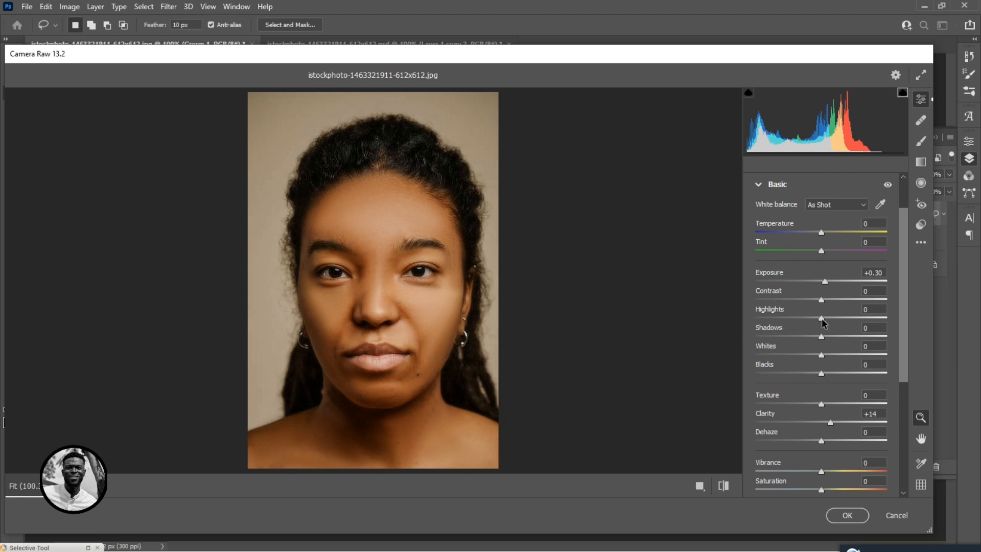
{"action": "left_click_drag", "start_coordinate": [821, 318], "coordinate": [813, 339]}
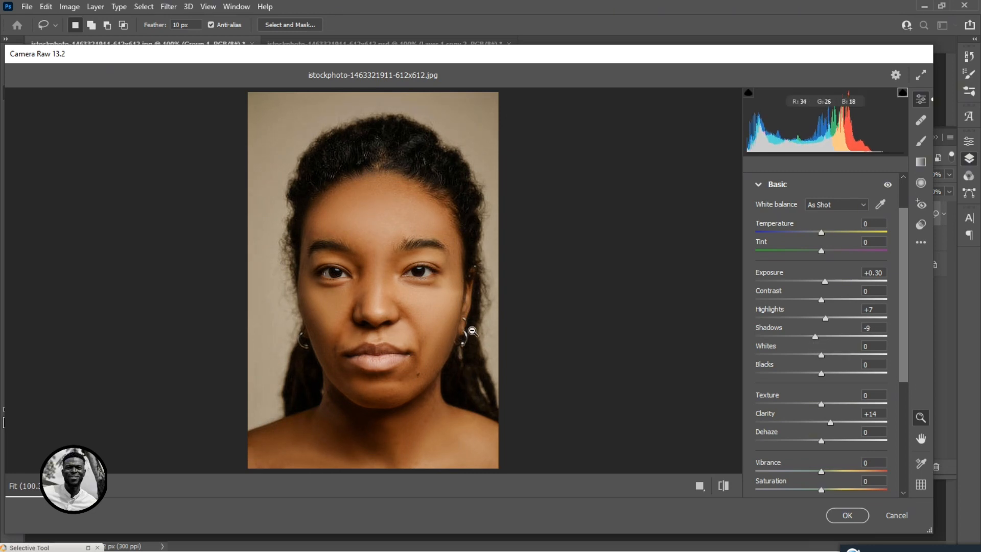
{"action": "scroll", "coordinate": [844, 423], "scroll_direction": "down", "scroll_amount": 1}
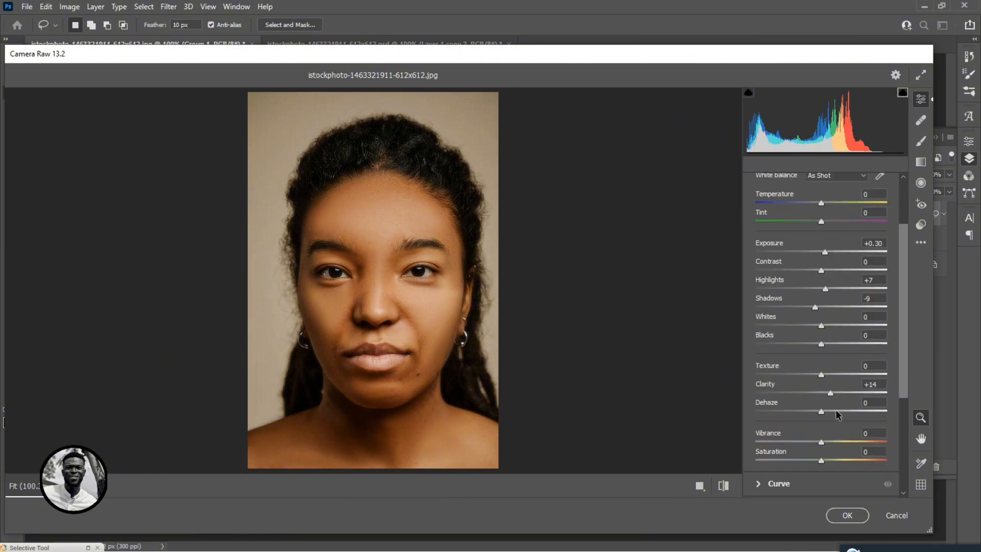
{"action": "left_click_drag", "start_coordinate": [832, 391], "coordinate": [833, 393]}
{"action": "scroll", "coordinate": [773, 256], "scroll_direction": "down", "scroll_amount": 5}
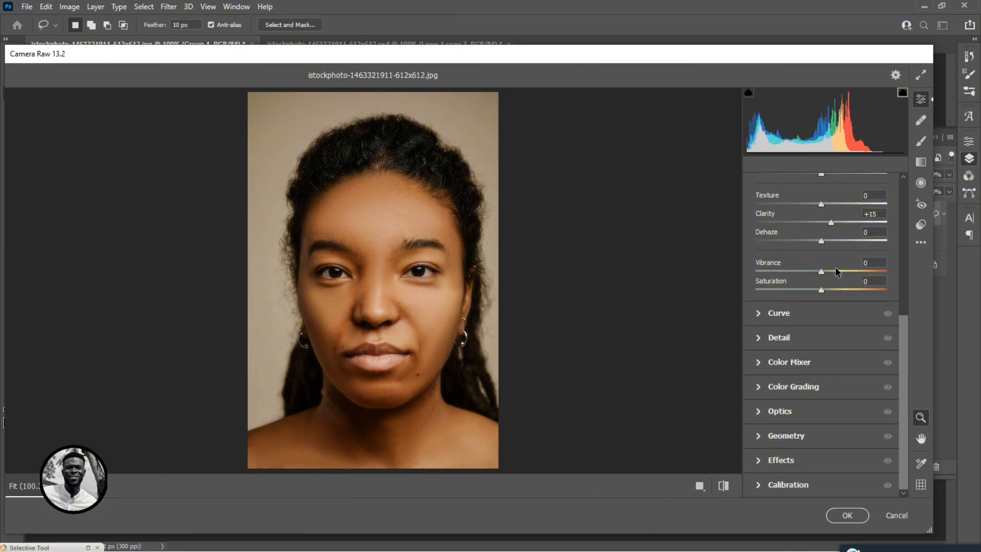
{"action": "left_click", "coordinate": [847, 515]}
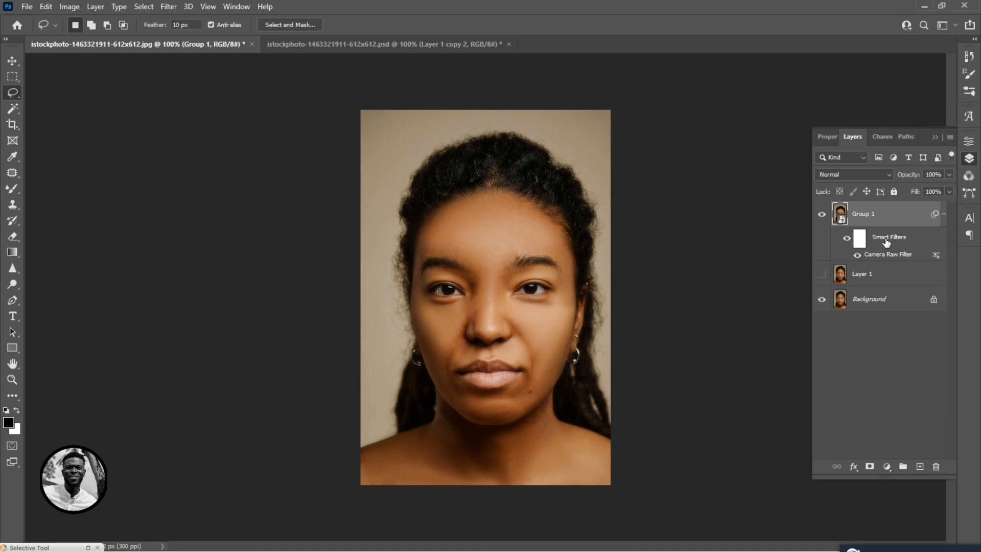
Apply an Unsharp Mask with 35% amount, 1.8 pixel radius and 3 levels threshold.
{"action": "left_click", "coordinate": [169, 6]}
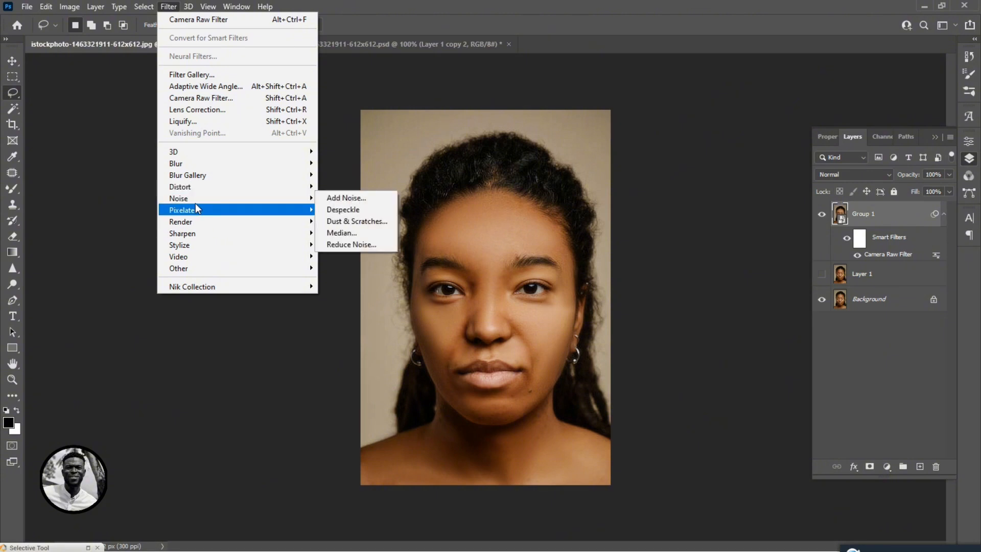
{"action": "mouse_move", "coordinate": [238, 235]}
{"action": "left_click", "coordinate": [332, 290]}
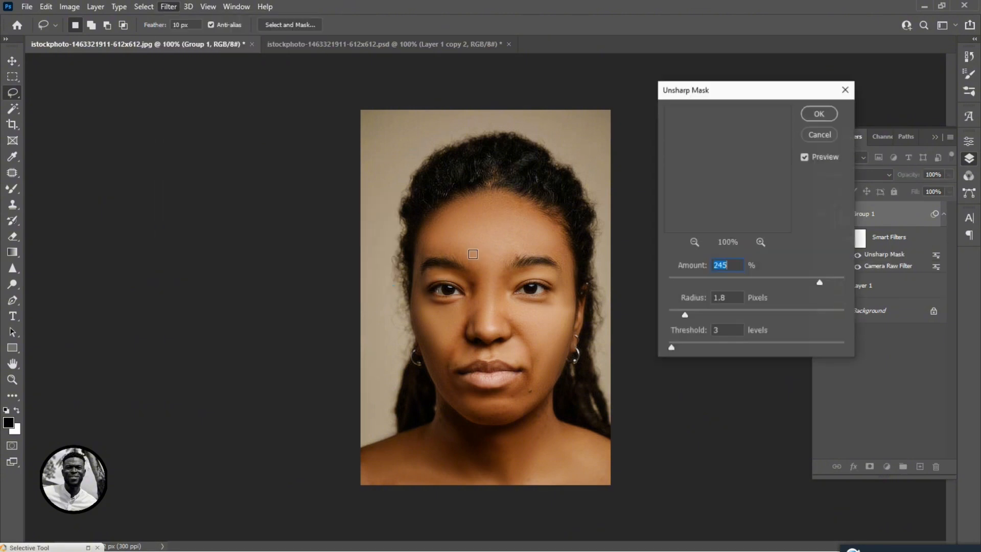
{"action": "left_click", "coordinate": [680, 279]}
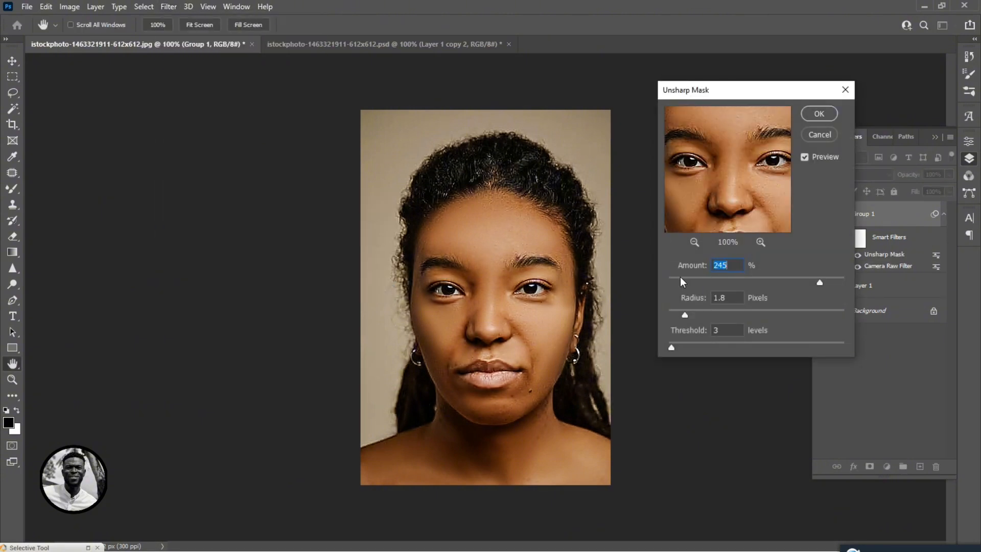
{"action": "left_click_drag", "start_coordinate": [679, 279], "coordinate": [682, 279]}
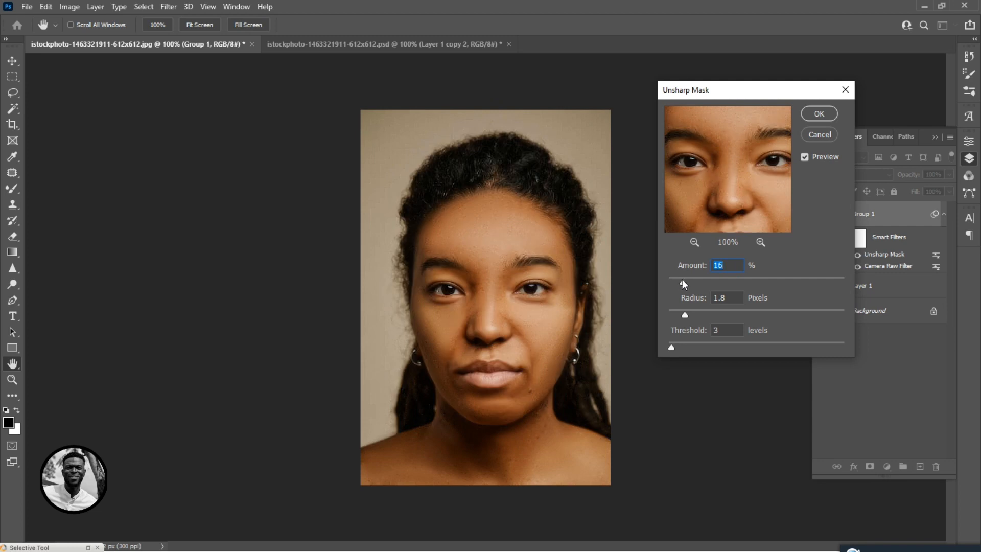
{"action": "key", "text": "ctrl+plus"}
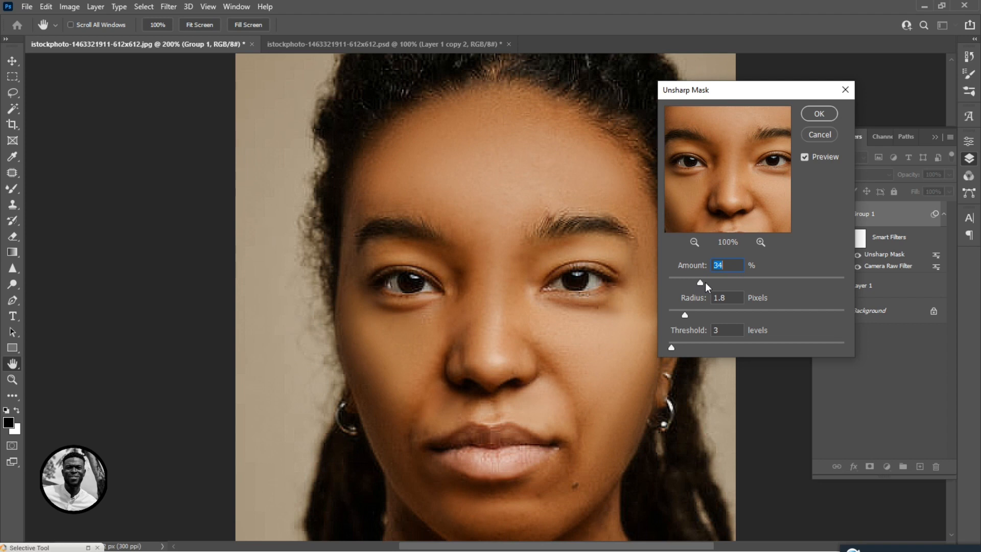
{"action": "left_click_drag", "start_coordinate": [719, 282], "coordinate": [701, 280]}
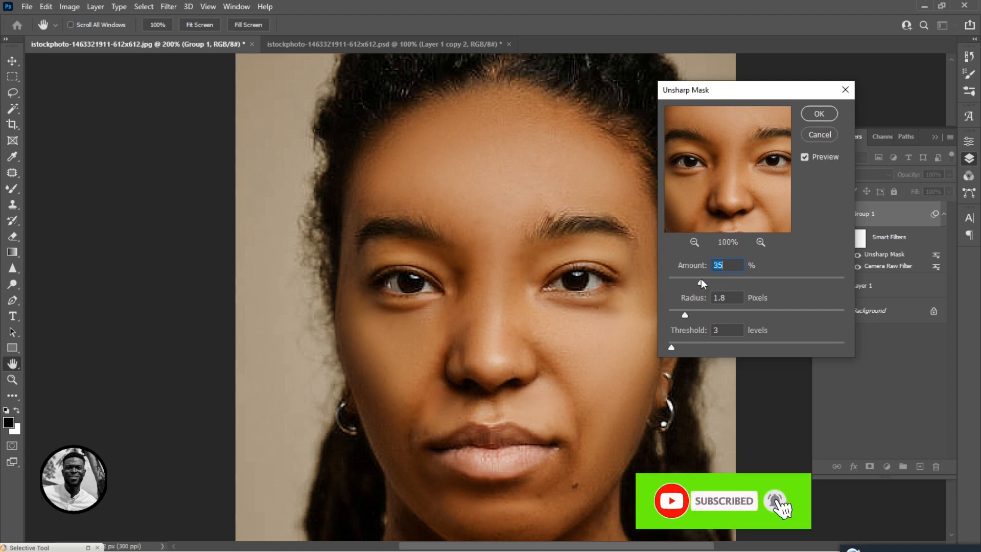
{"action": "left_click", "coordinate": [823, 117]}
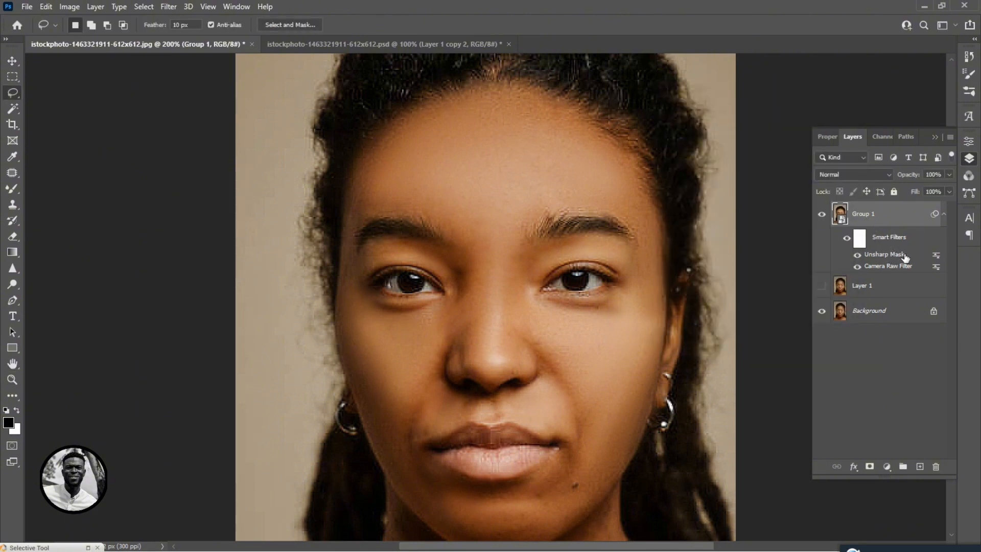
Reopen the Unsharp Mask smart filter and lower its amount.
{"action": "double_click", "coordinate": [886, 256]}
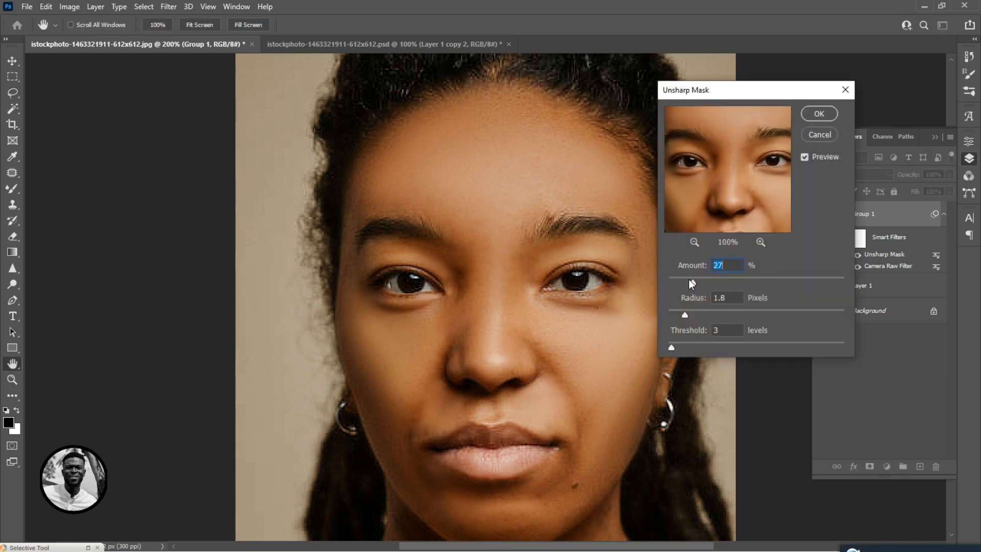
{"action": "left_click_drag", "start_coordinate": [687, 281], "coordinate": [683, 282]}
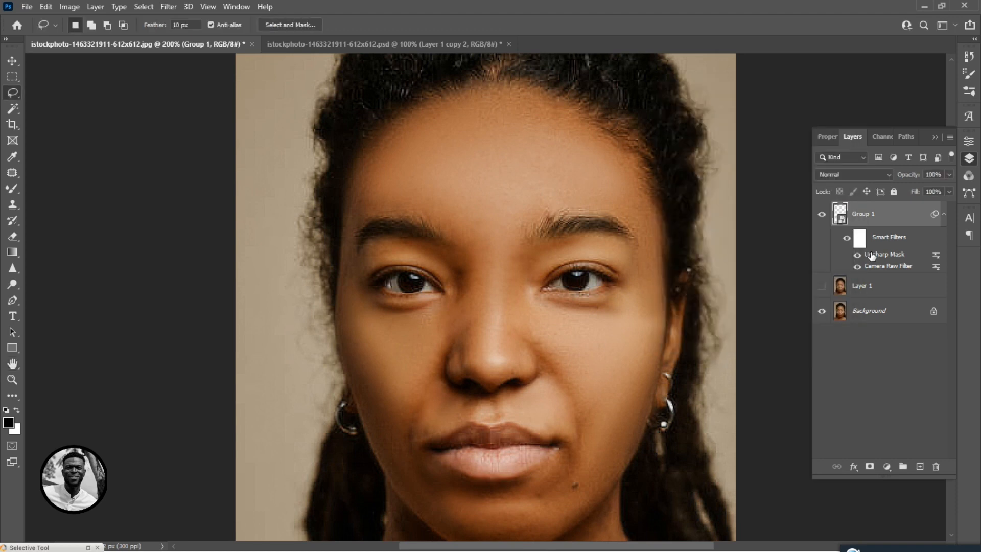
{"action": "key", "text": "ctrl+minus"}
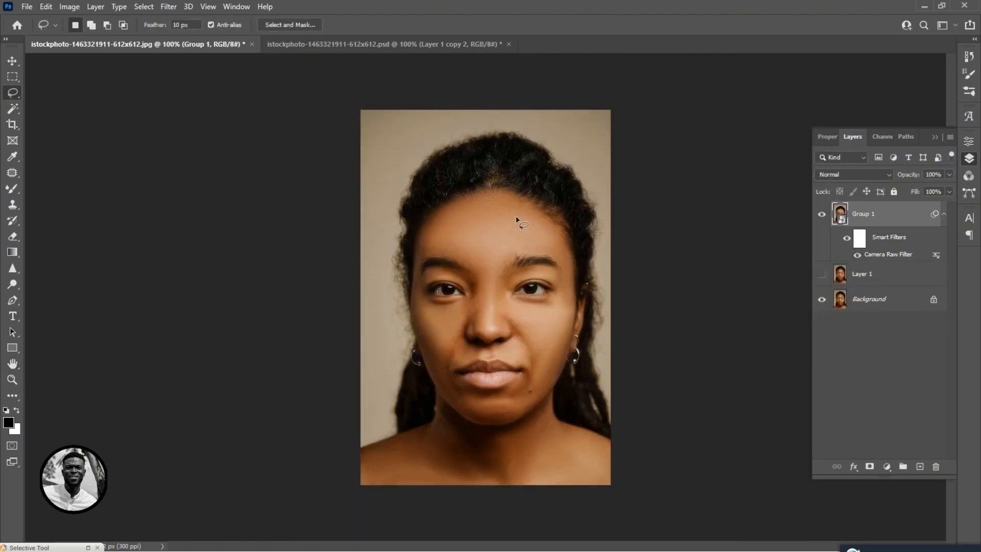